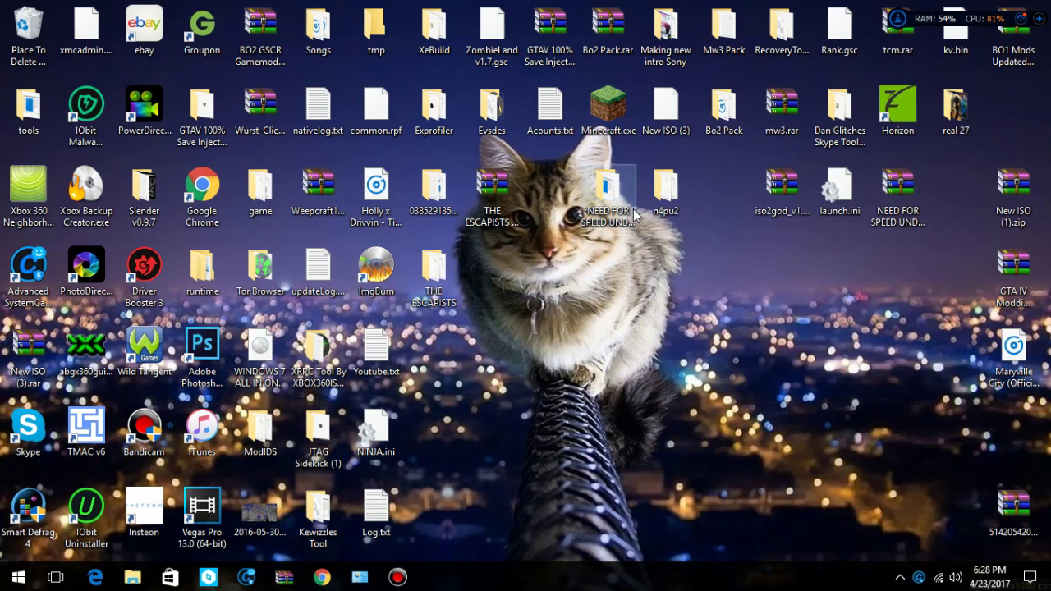
Step: Arrange the n4pu2, NEED FOR SPEED UNDERGROUND 2, THE ESCAPISTS archive, Xbox Backup Creator.exe and iso2god_v1.3.6-360h.rar icons in one desktop row
drag(673, 201, 839, 283)
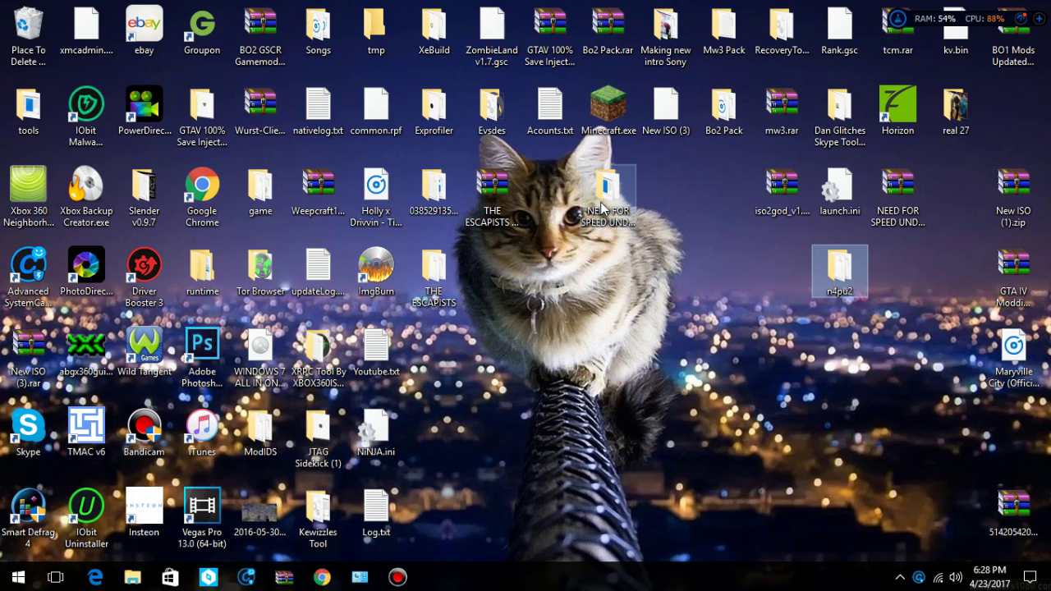
drag(629, 205, 743, 279)
drag(496, 201, 593, 255)
click(72, 197)
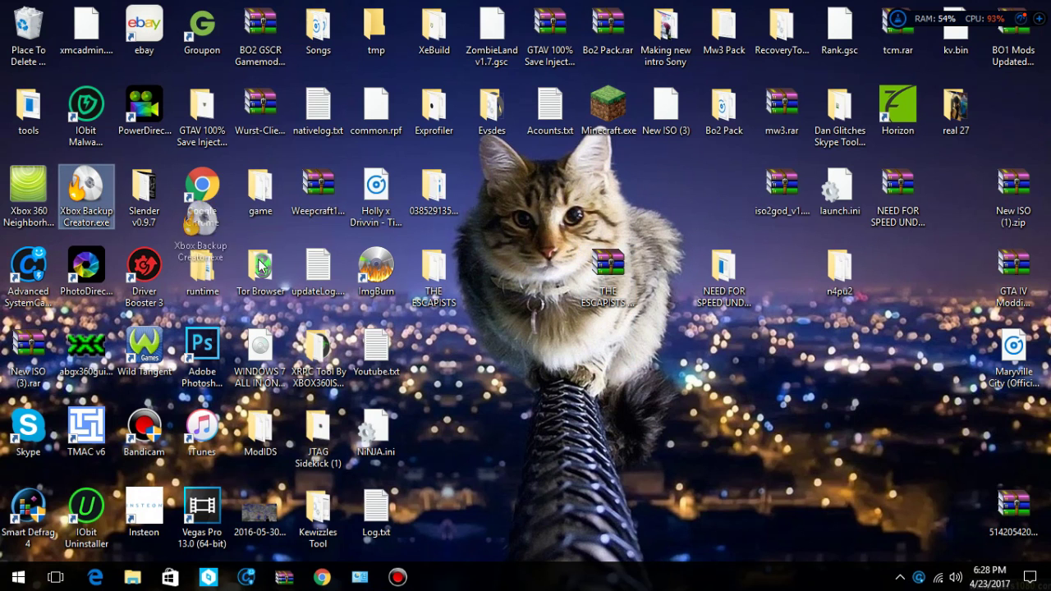
drag(494, 281, 497, 283)
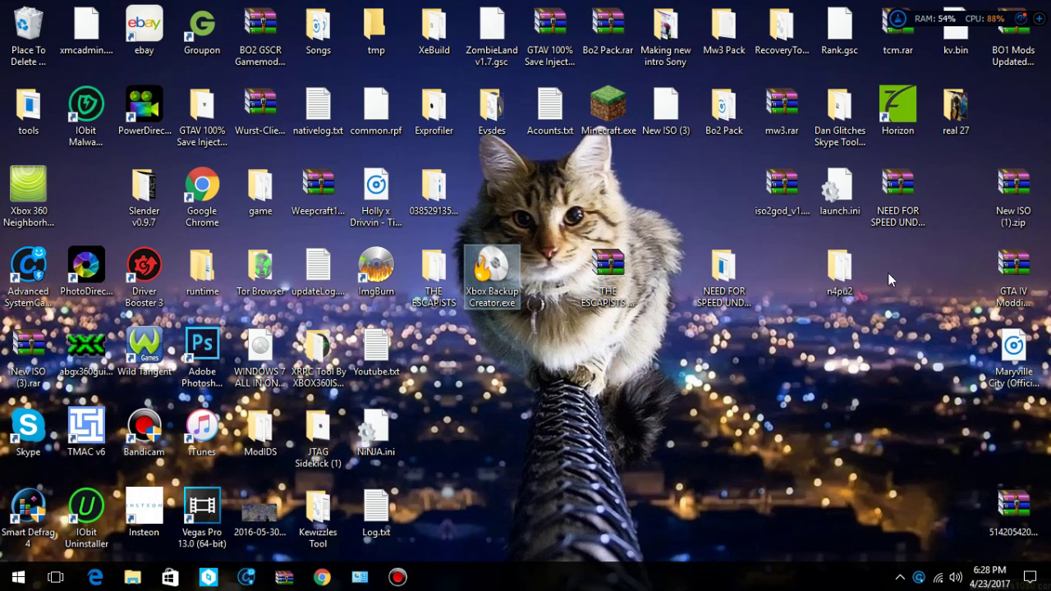
drag(782, 193, 782, 273)
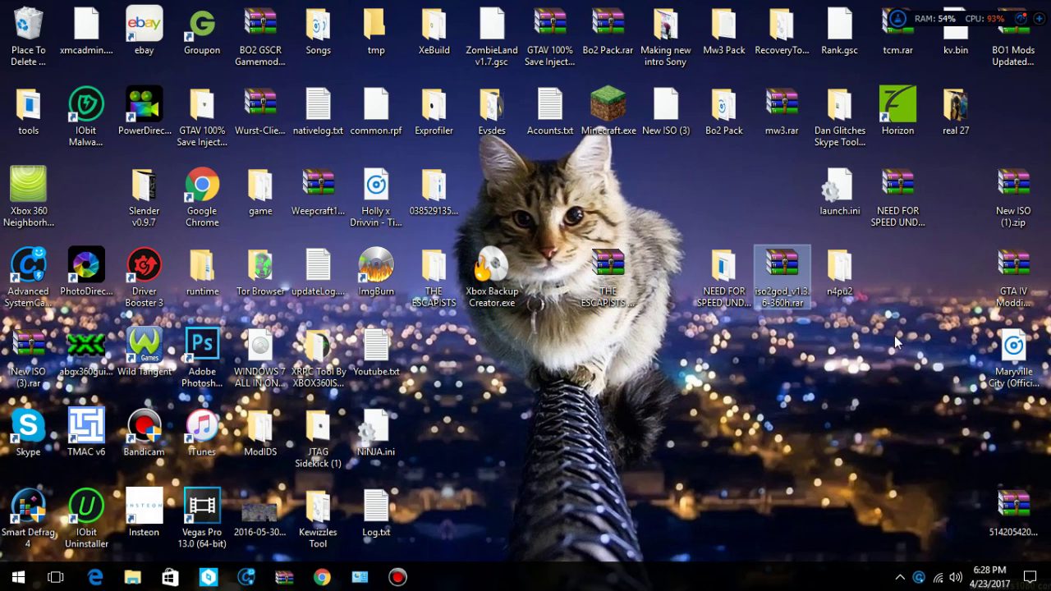
click(890, 347)
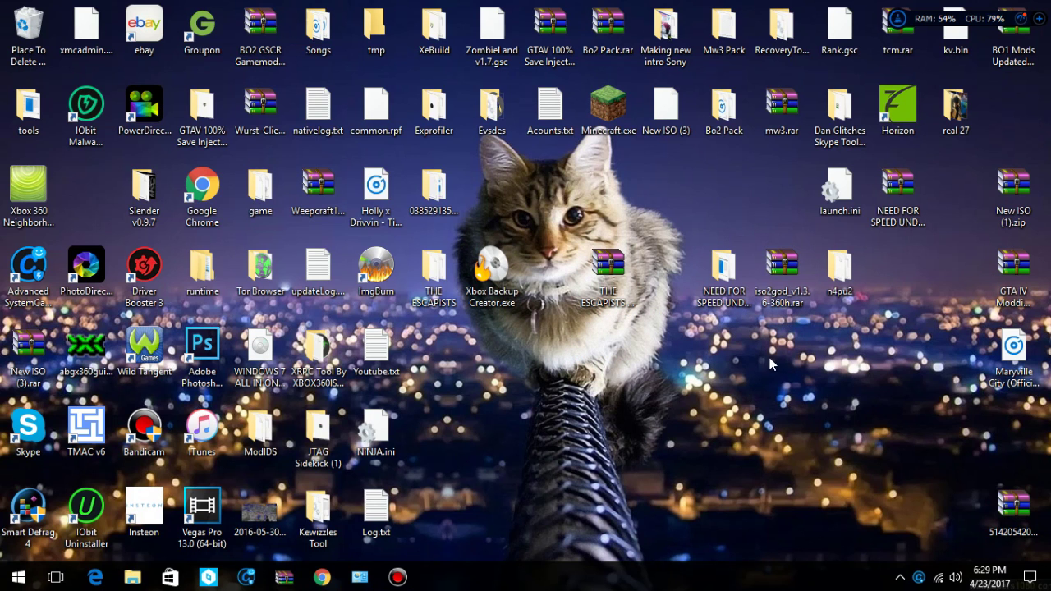
Step: Examine the game files in the n4pu2 desktop folder, then close the folder
mouse_move(700, 294)
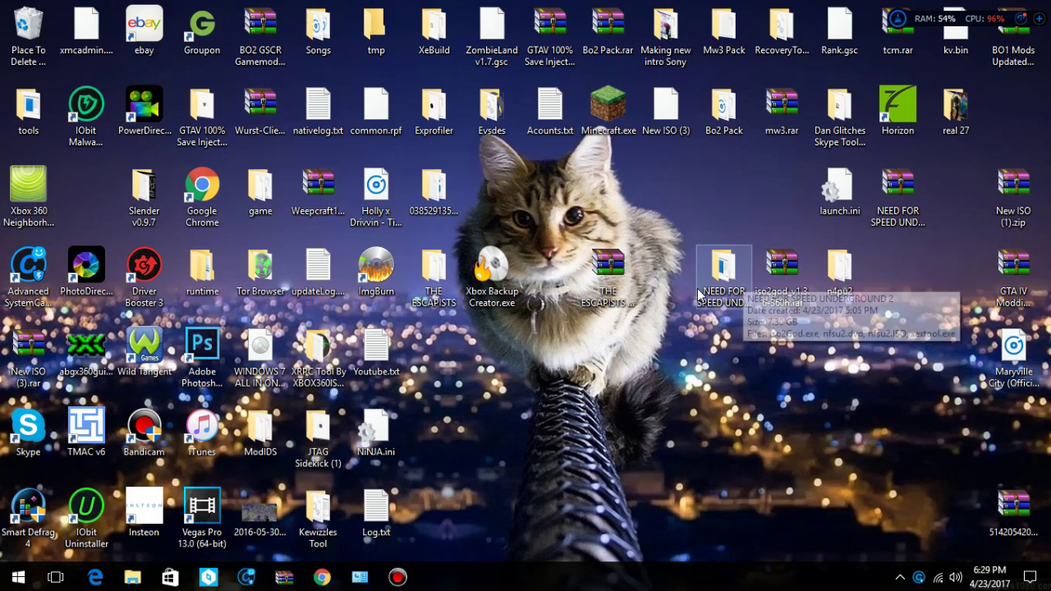
click(734, 289)
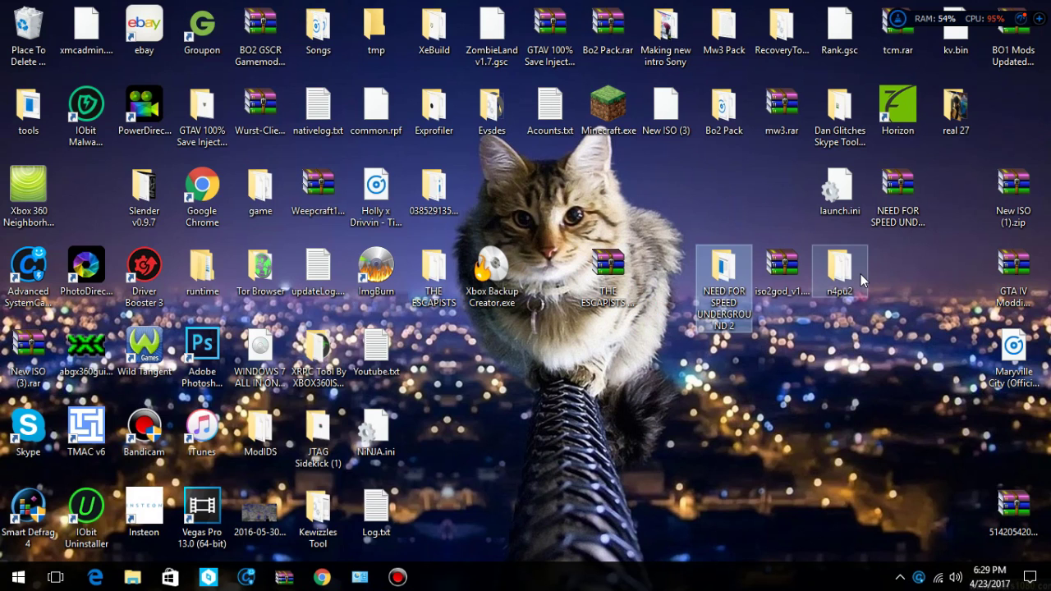
double_click(843, 246)
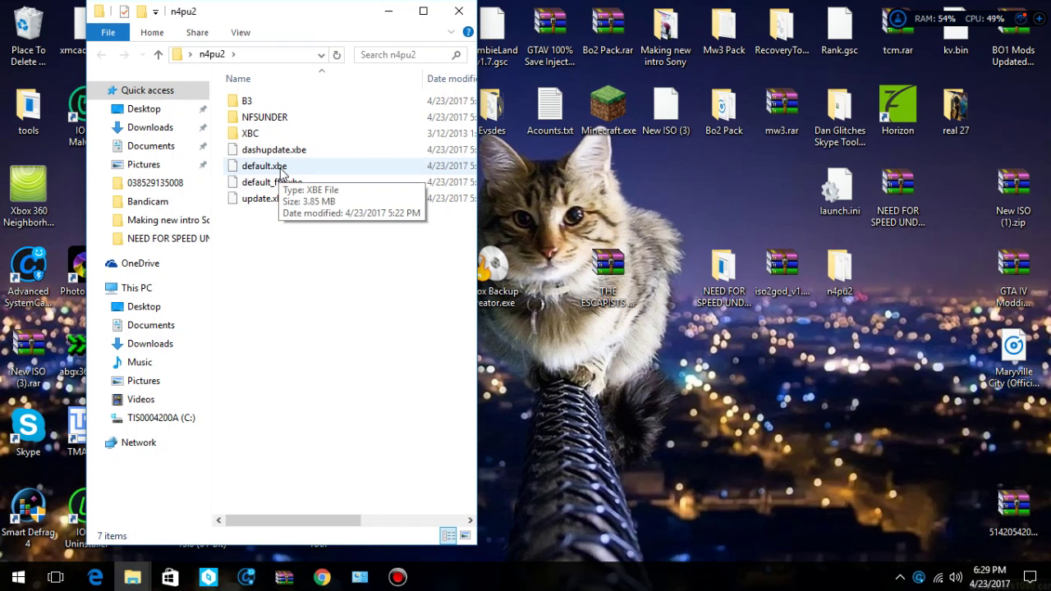
click(458, 12)
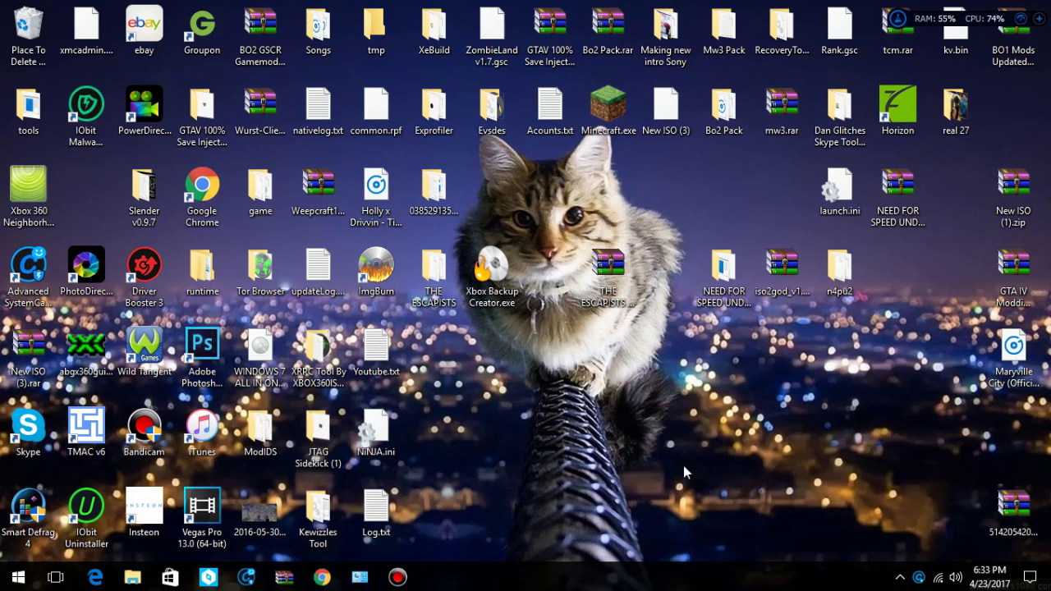
Step: Open the iso2god_v1.3.6-360h.rar archive, launch Iso2God.exe and minimise the archive window
click(781, 289)
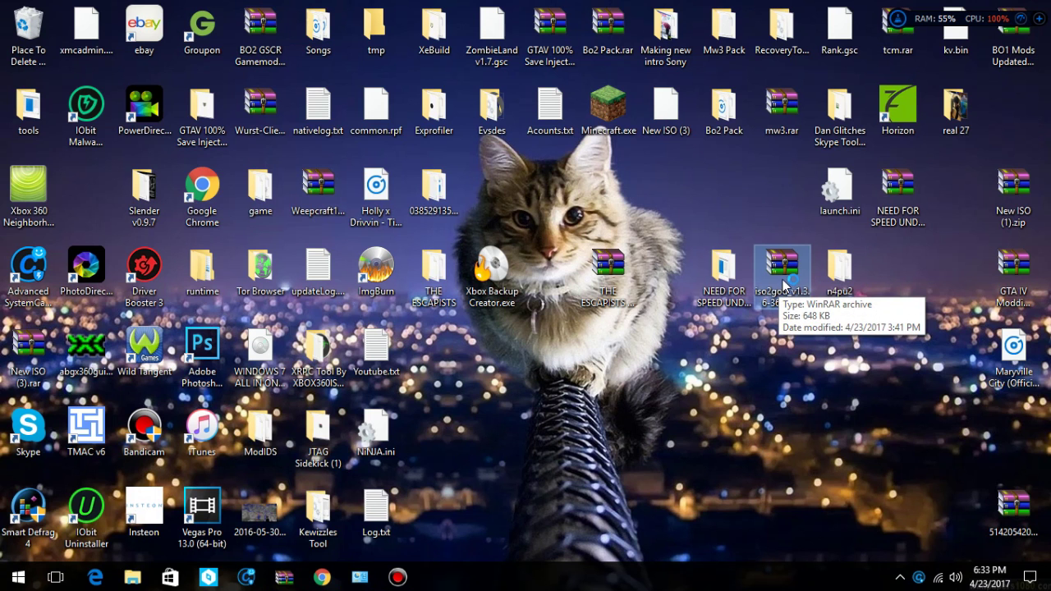
double_click(783, 284)
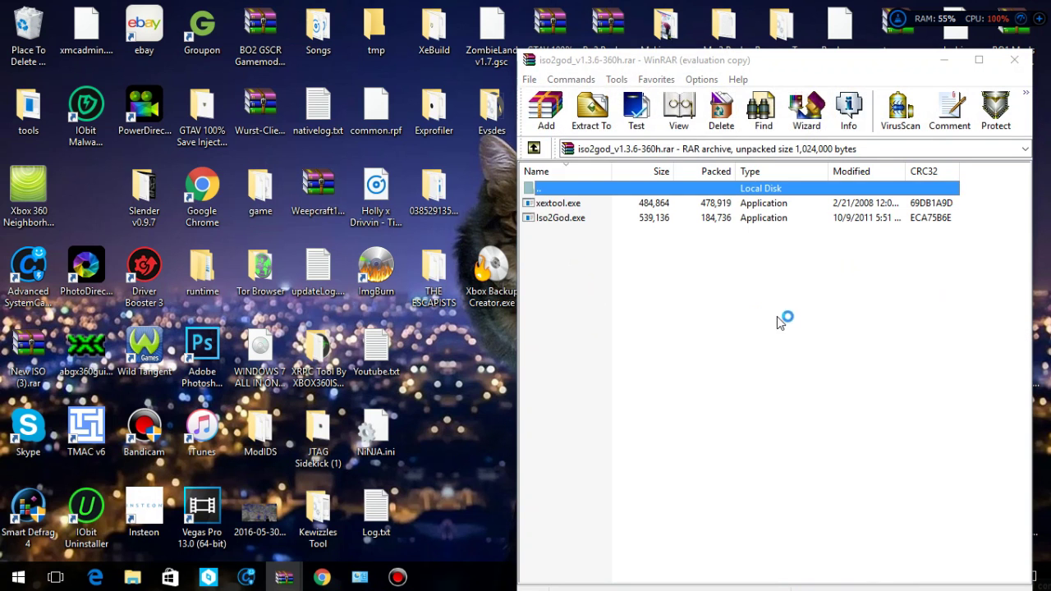
click(781, 52)
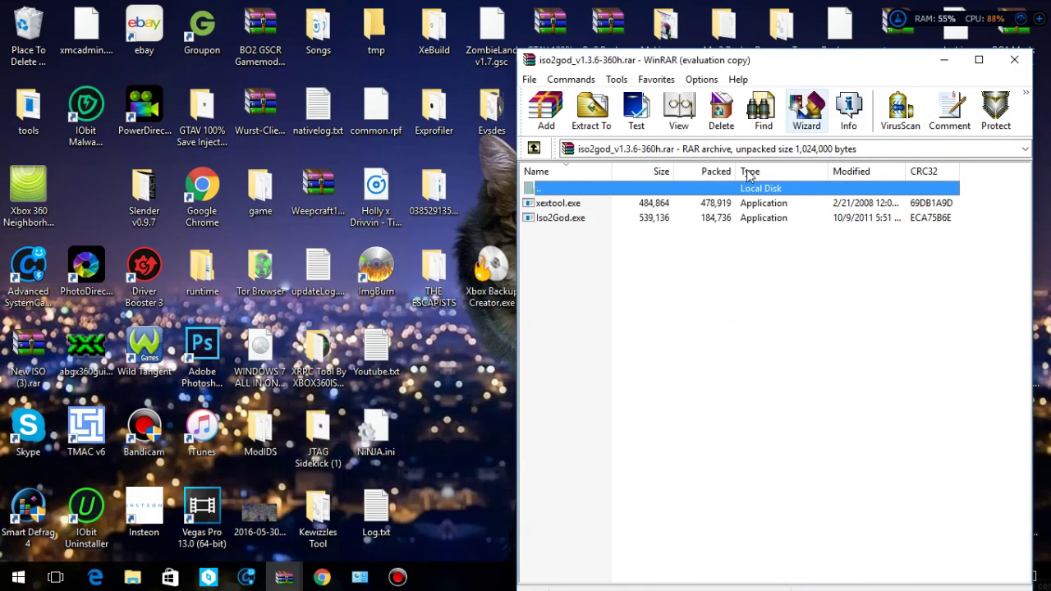
click(580, 219)
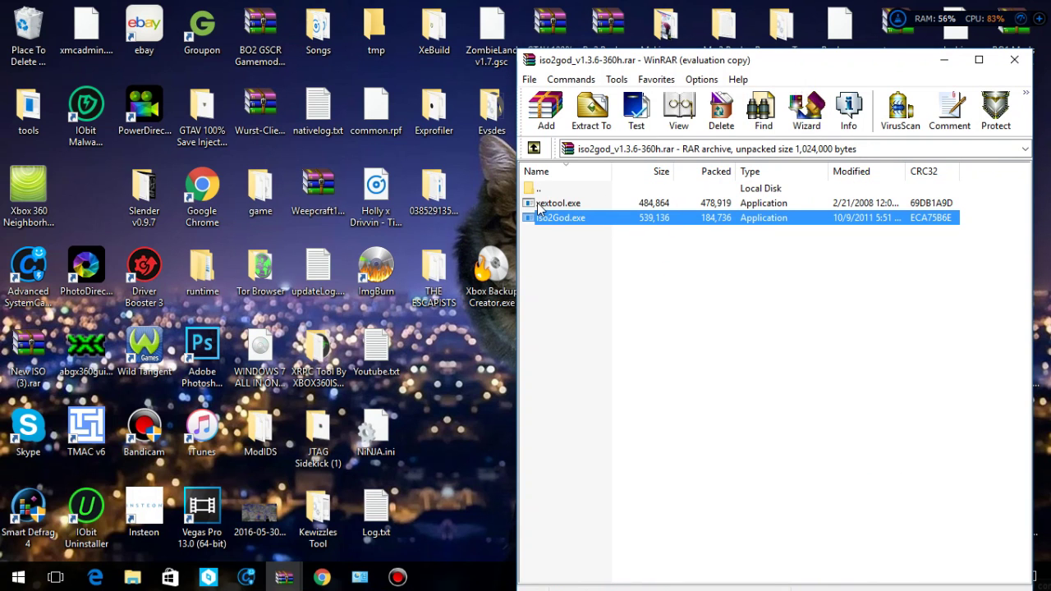
click(947, 62)
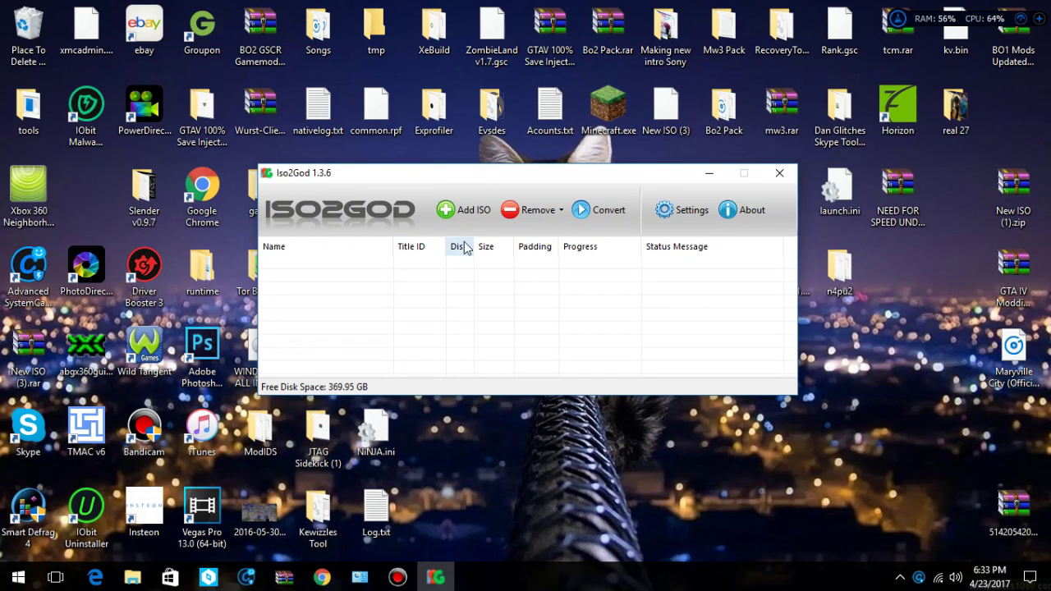
Step: Try to add nfsu2.ISO from the NEED FOR SPEED UNDERGROUND 2 folder to Iso2God as an ISO image
drag(609, 175, 686, 263)
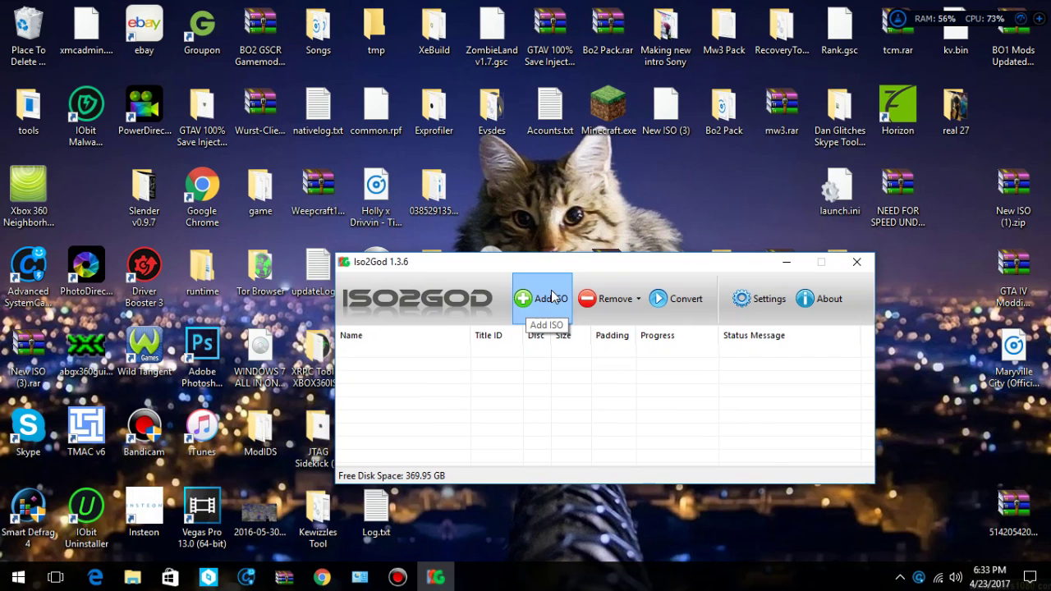
click(551, 297)
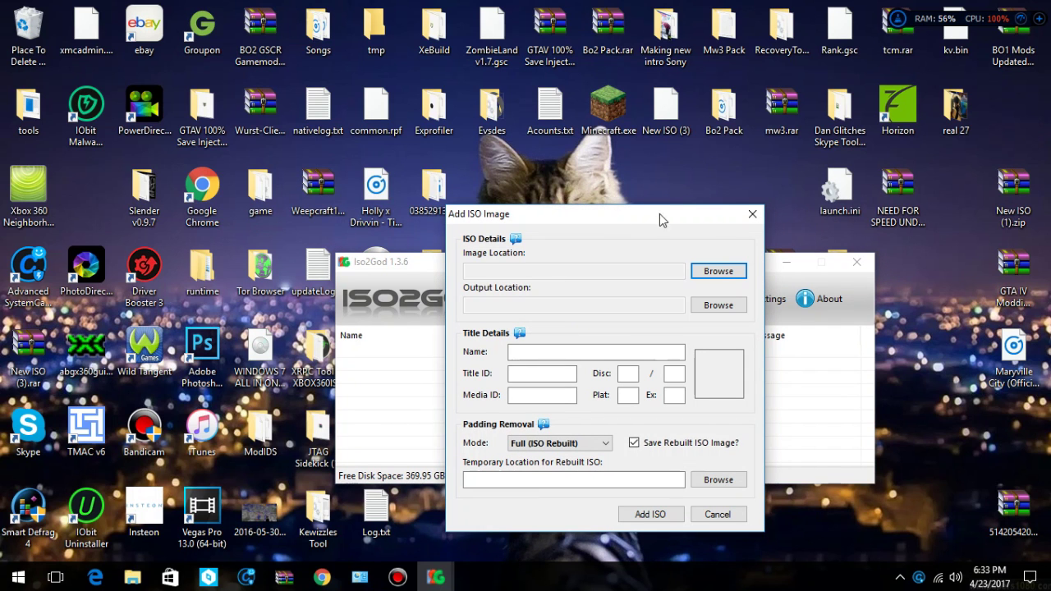
click(706, 273)
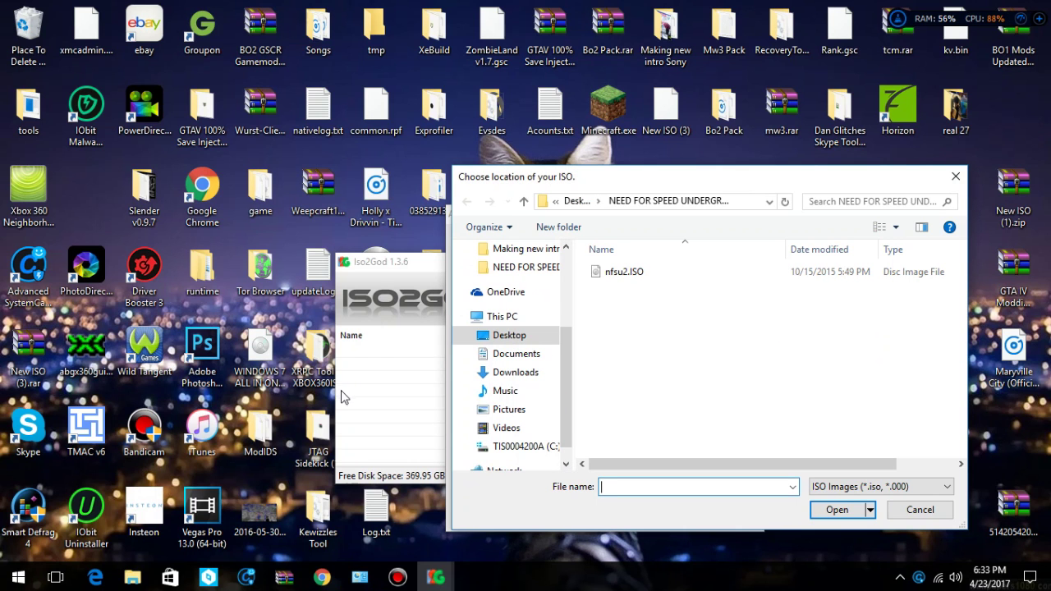
click(616, 271)
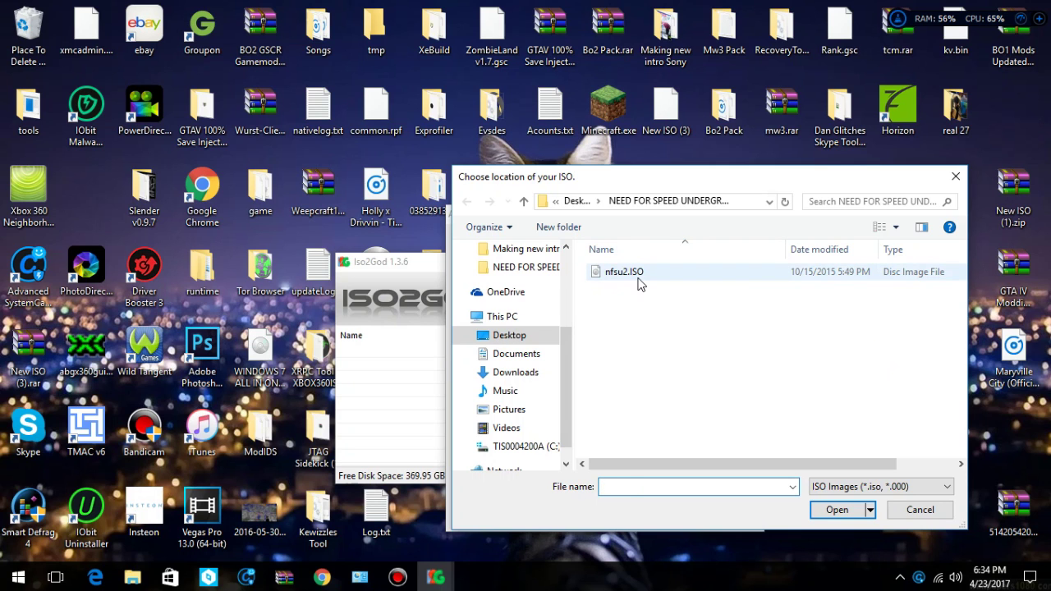
click(837, 510)
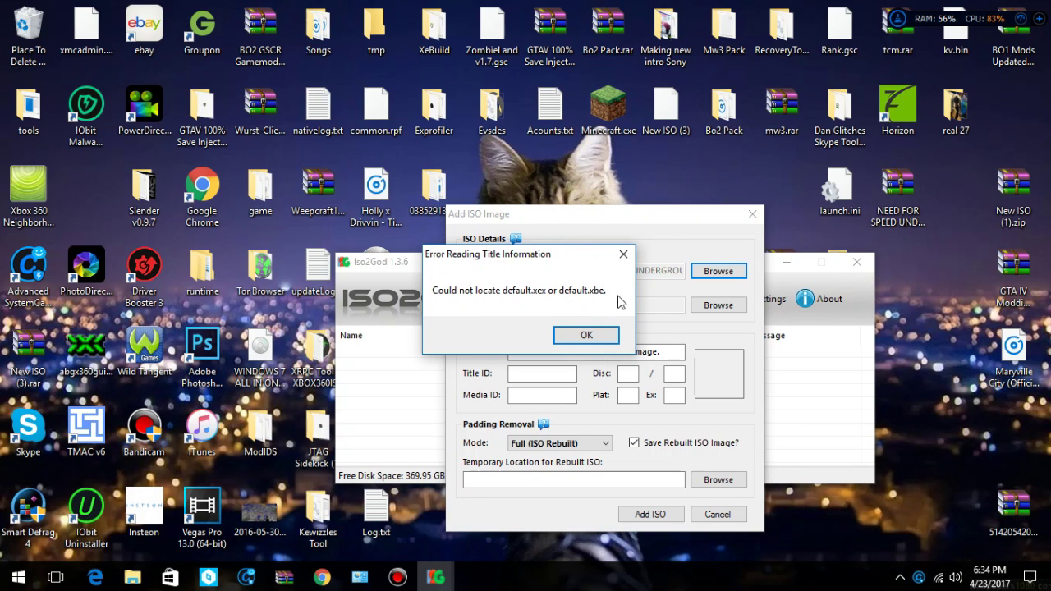
click(591, 339)
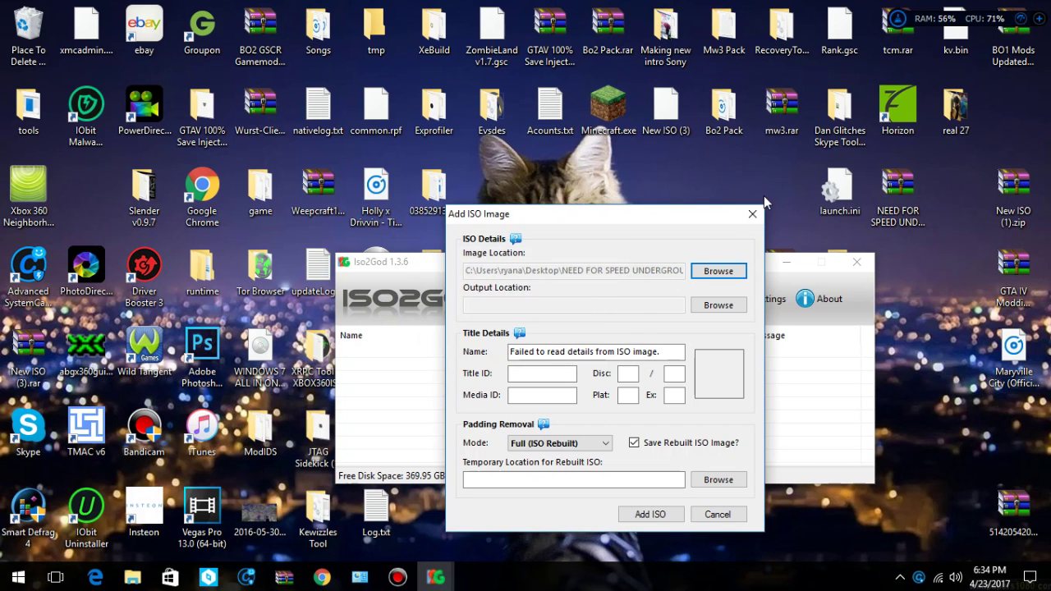
click(750, 214)
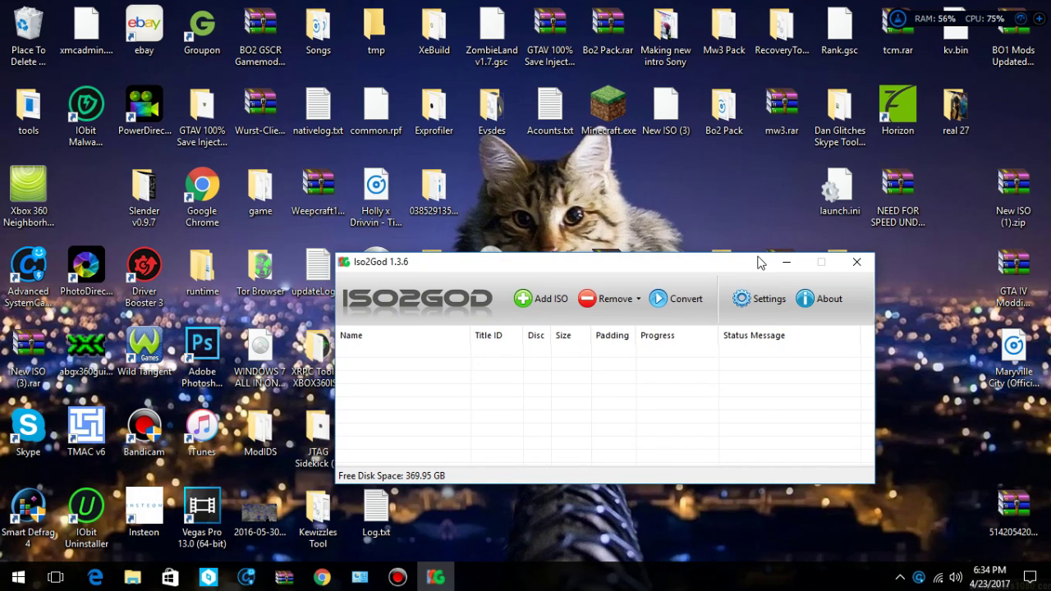
Step: Check the n4pu2 folder for the default.xbe file, then minimise the folder and the Iso2God window
drag(758, 261, 731, 345)
double_click(839, 276)
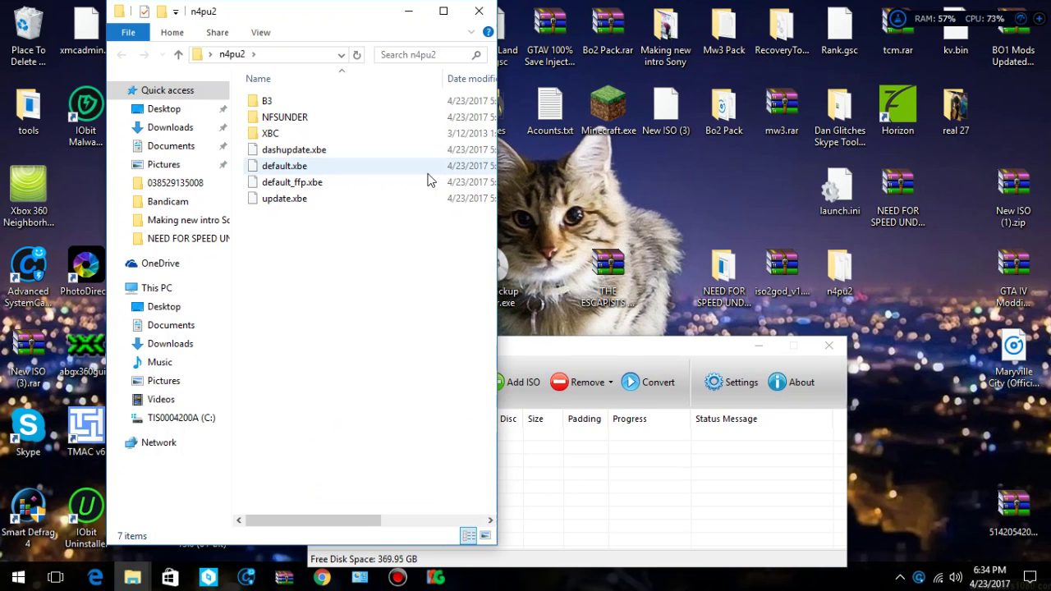
click(408, 10)
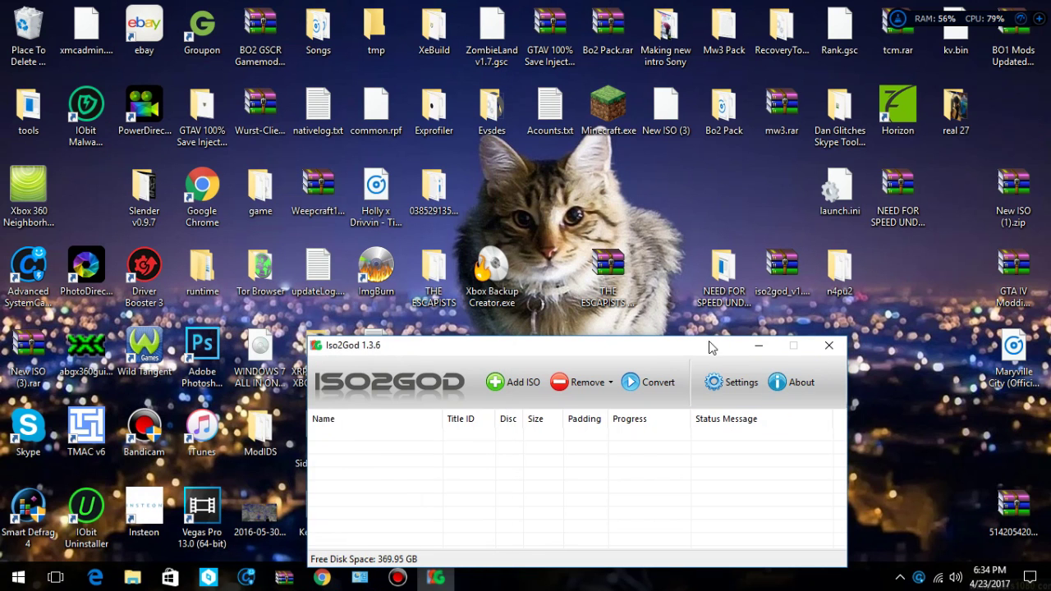
drag(711, 347, 734, 194)
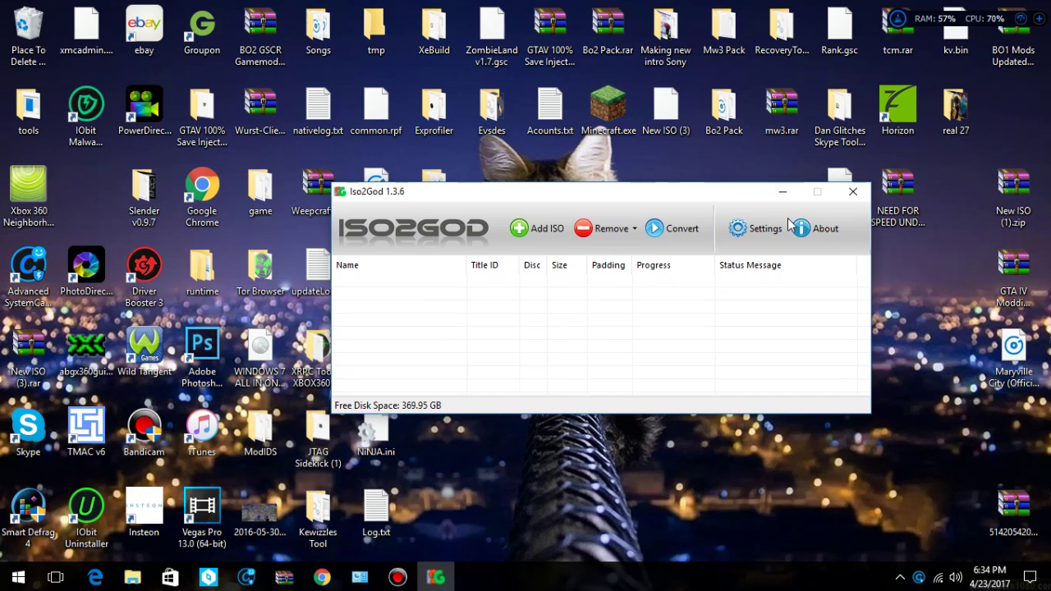
click(787, 190)
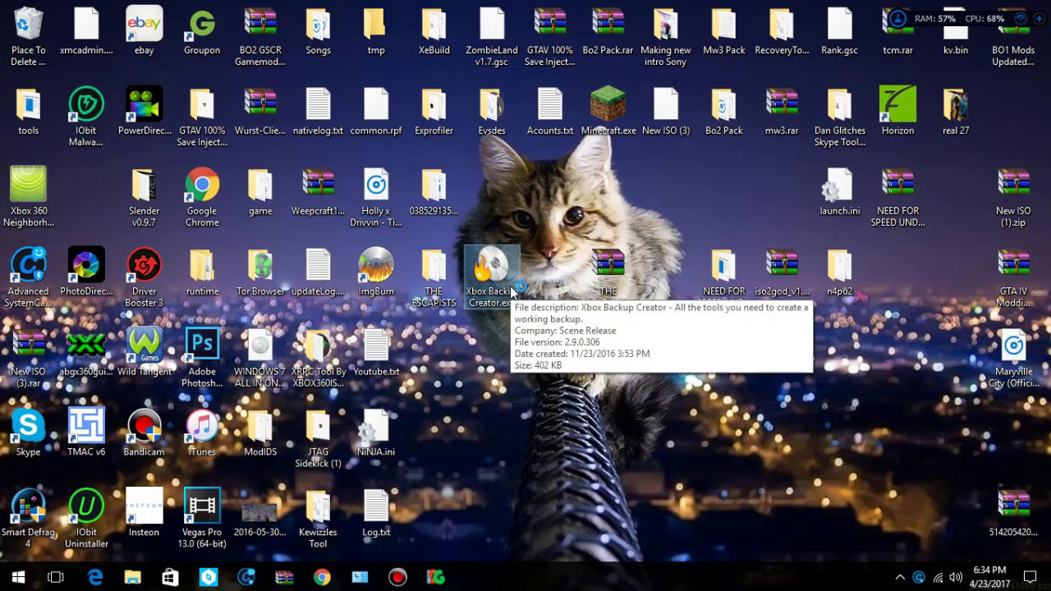
Step: Launch Xbox Backup Creator from the desktop and open its Image Browser
double_click(510, 287)
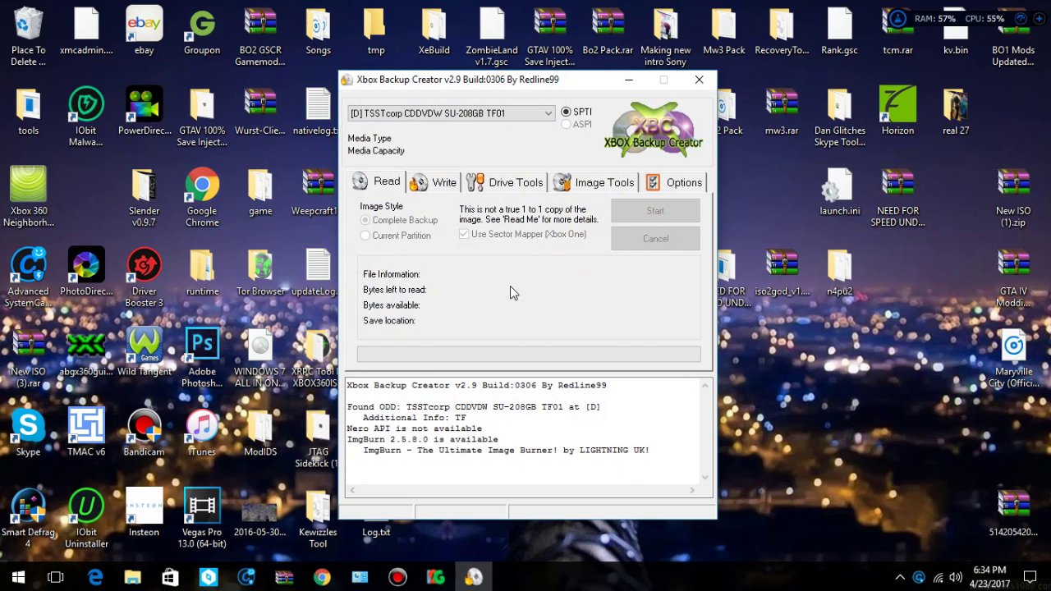
drag(416, 86, 432, 89)
click(605, 187)
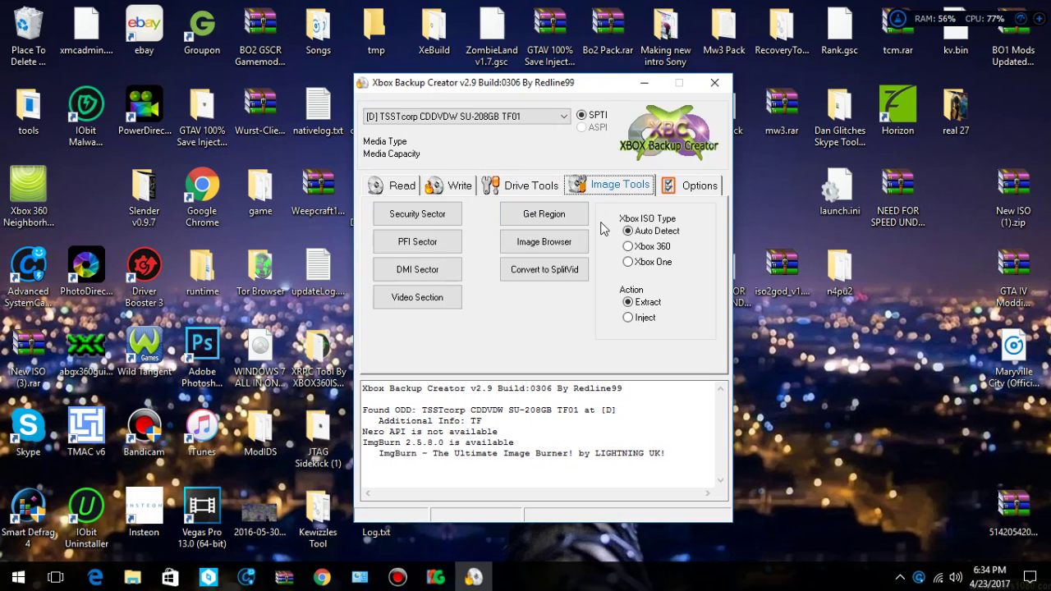
click(555, 242)
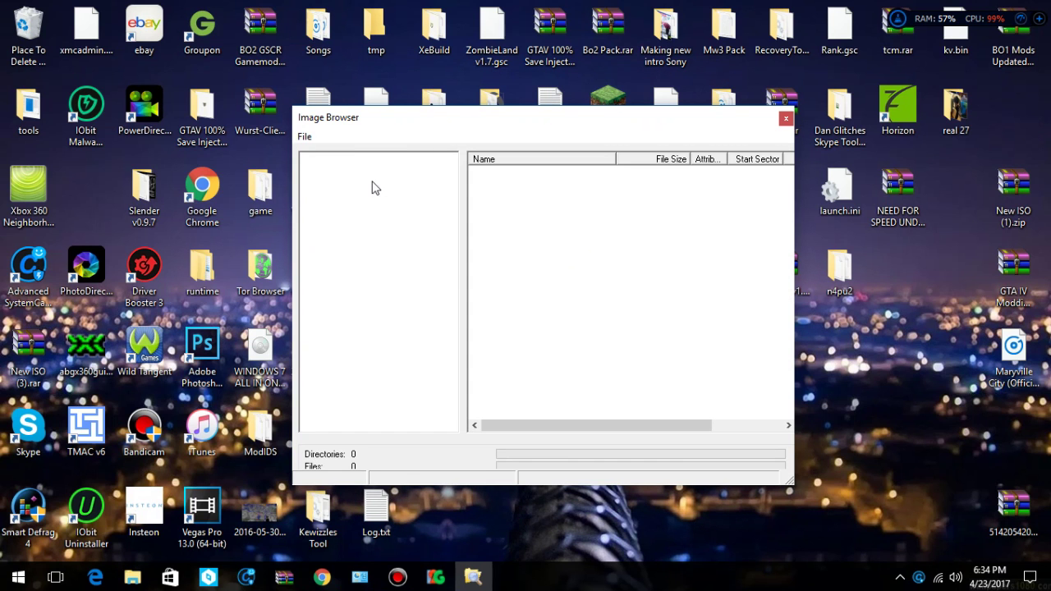
Step: Load the nfsu2.ISO image file from the NEED FOR SPEED UNDERGROUND 2 folder into the Image Browser
click(305, 137)
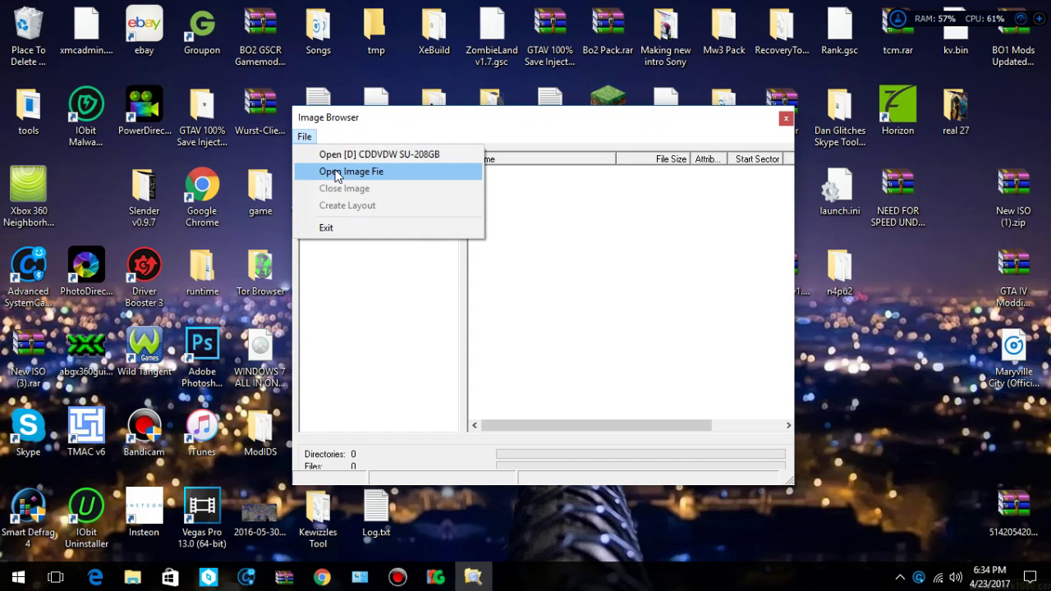
click(408, 175)
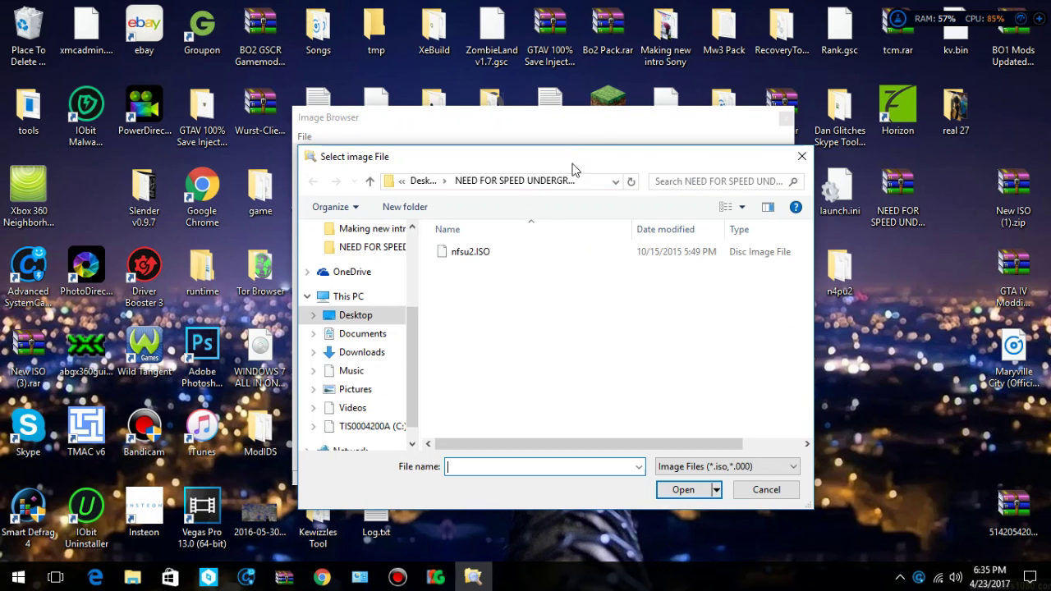
click(498, 256)
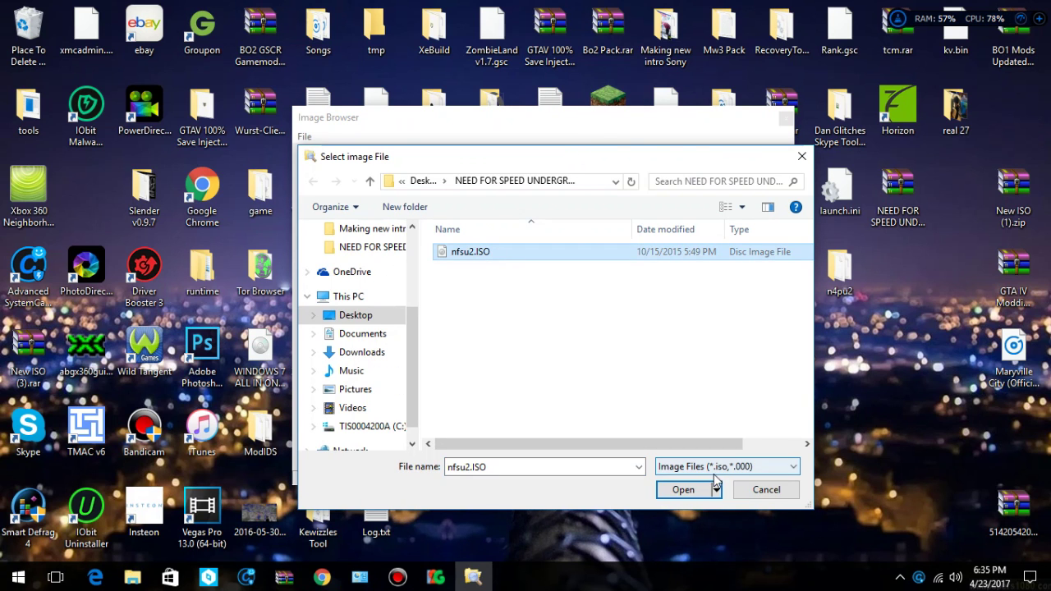
click(683, 490)
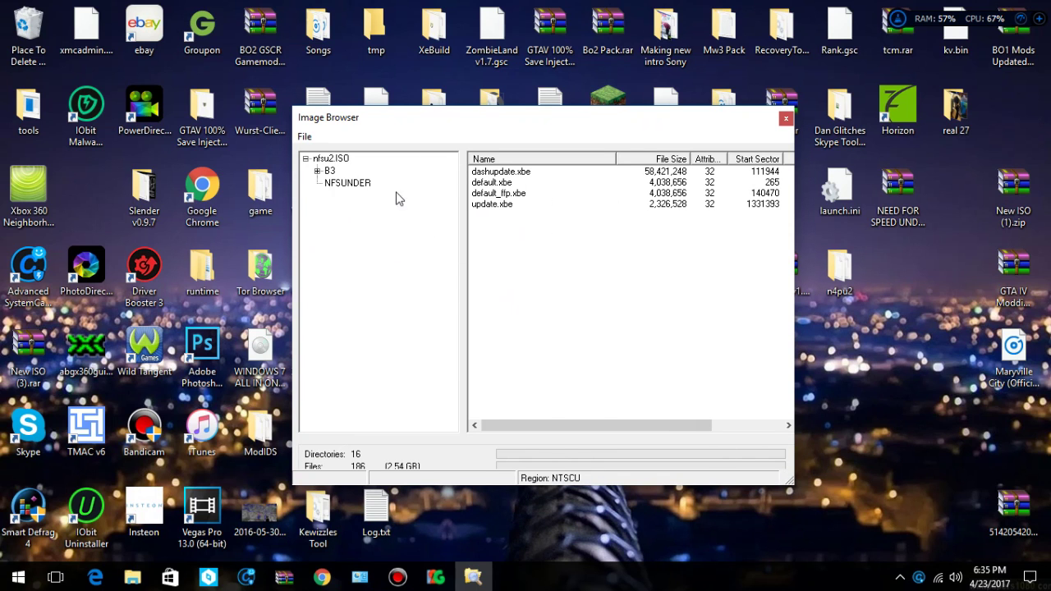
Step: Start extracting the whole nfsu2.ISO image up to the choice of destination folder, cancel it, and close Xbox Backup Creator
click(320, 172)
click(304, 159)
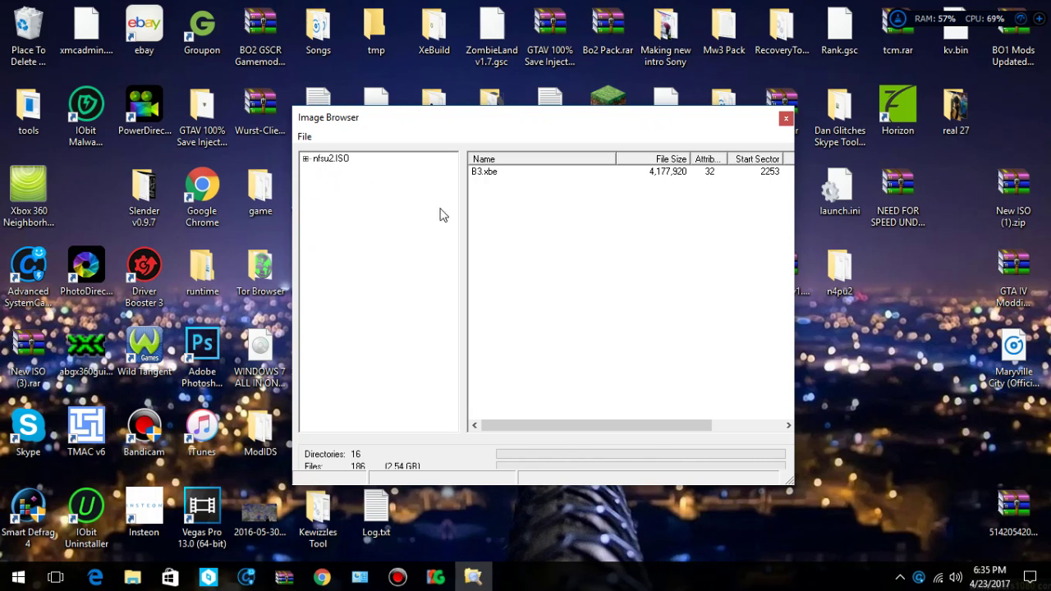
click(330, 159)
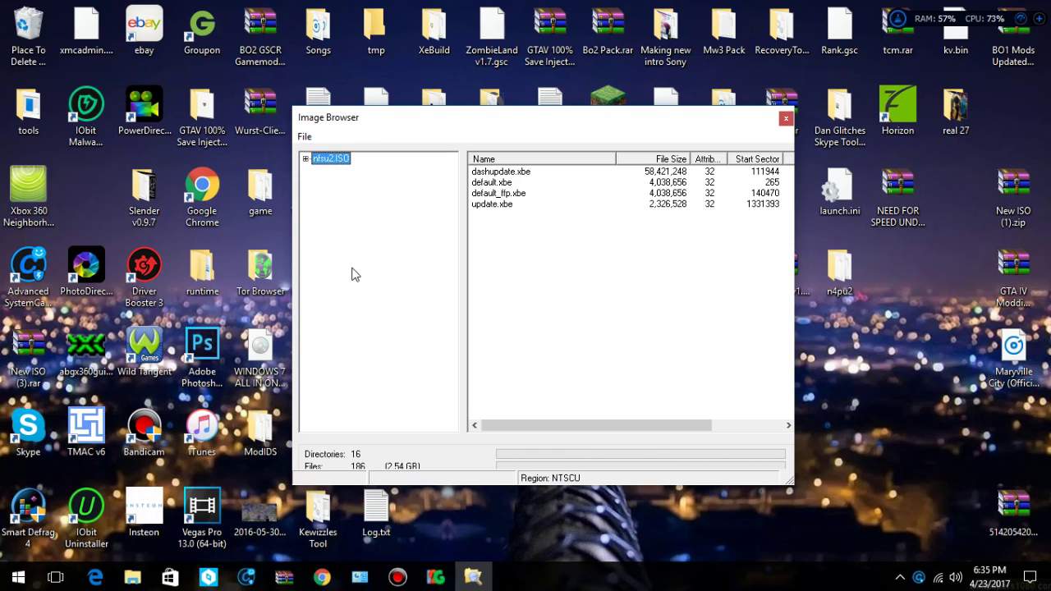
right_click(329, 165)
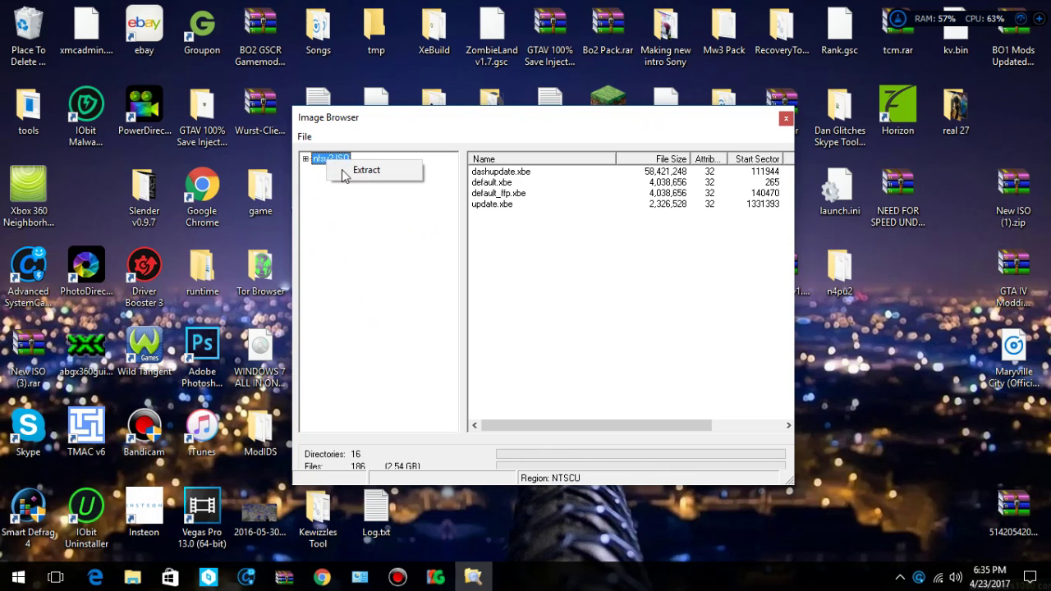
click(345, 172)
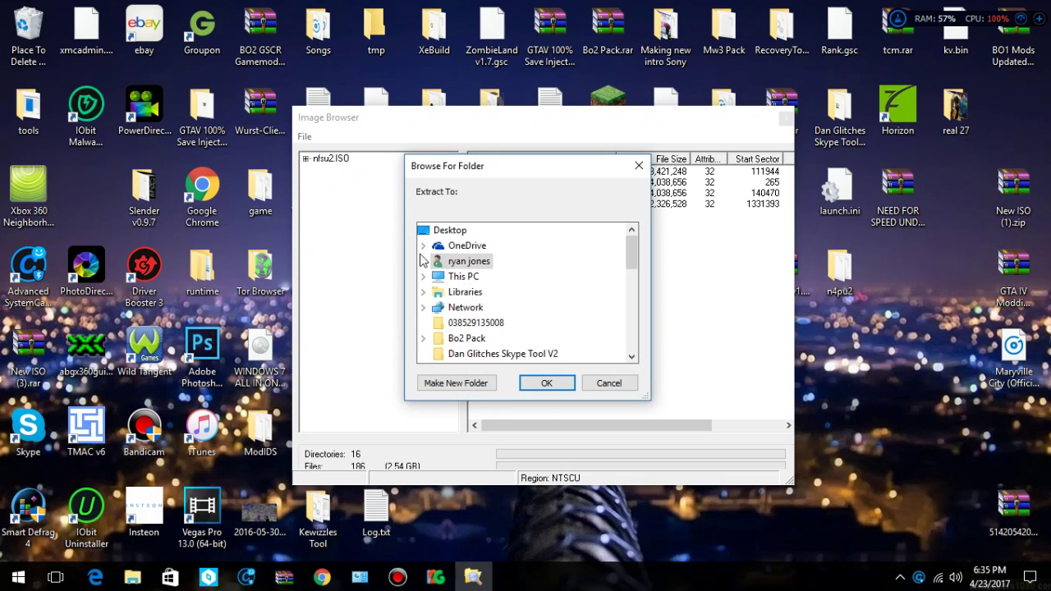
scroll(488, 322, down, 2)
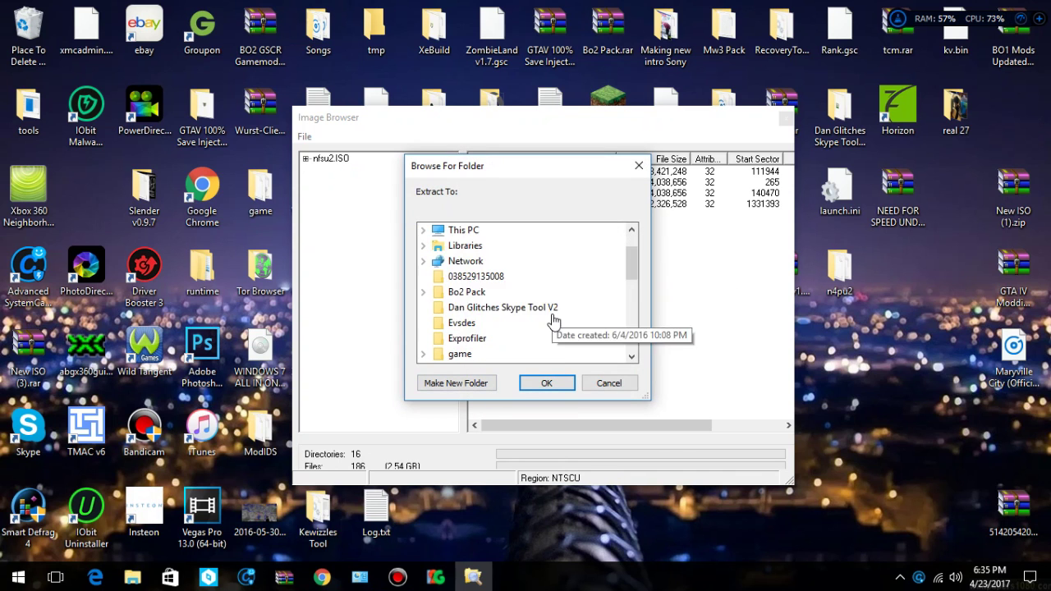
click(611, 383)
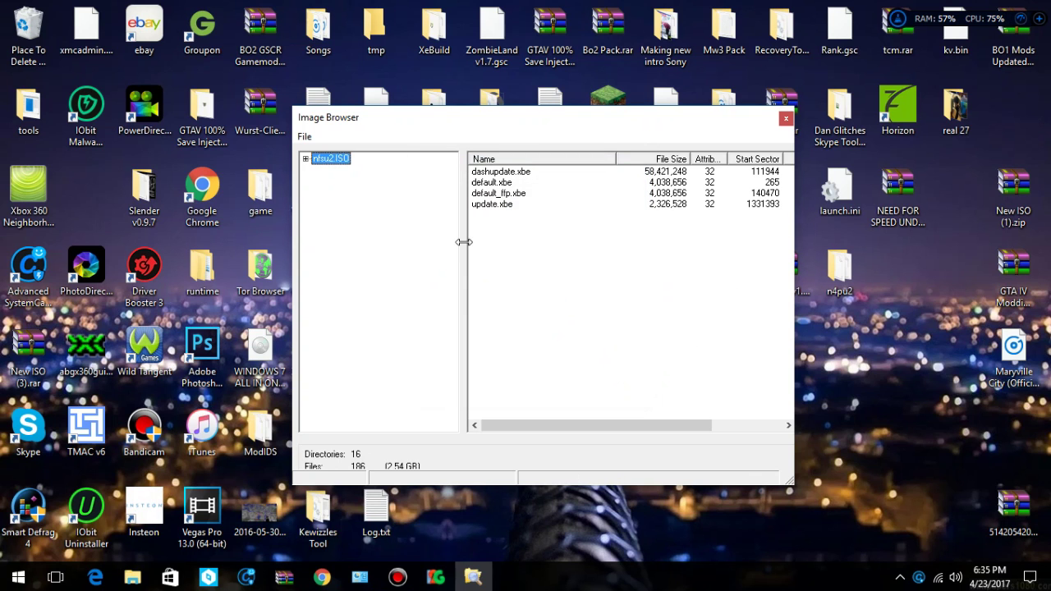
click(786, 118)
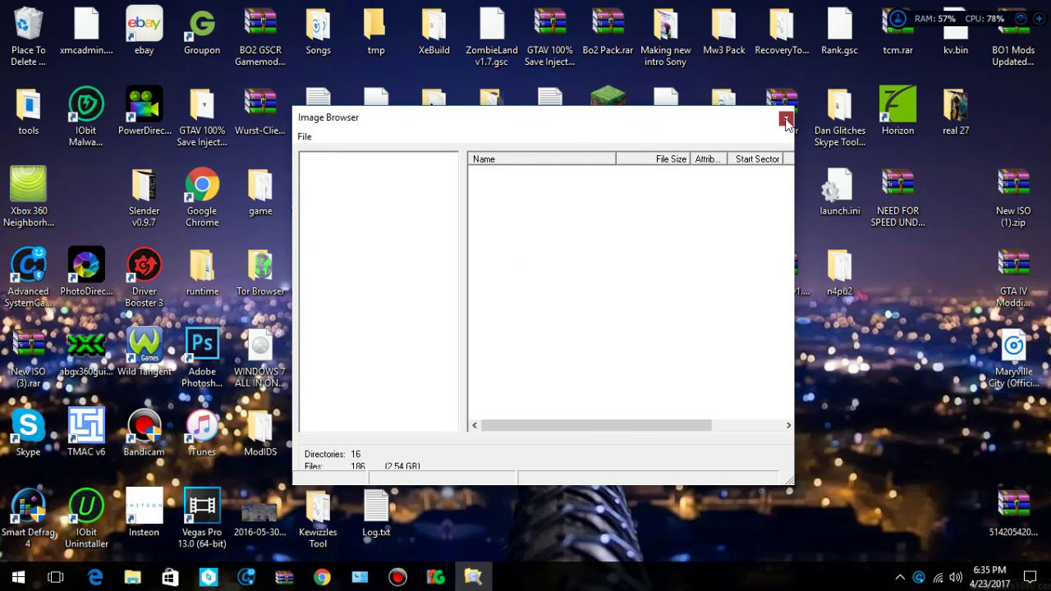
click(698, 80)
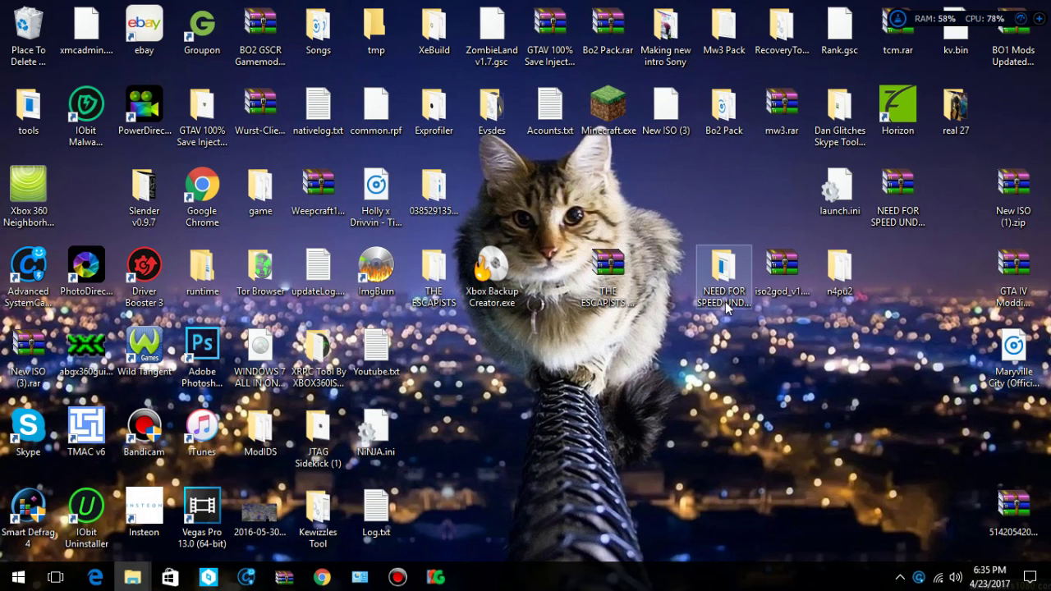
Step: Check the extracted files in the n4pu2 folder, close it, and move the folder beside NiNJA.ini on the desktop
double_click(841, 283)
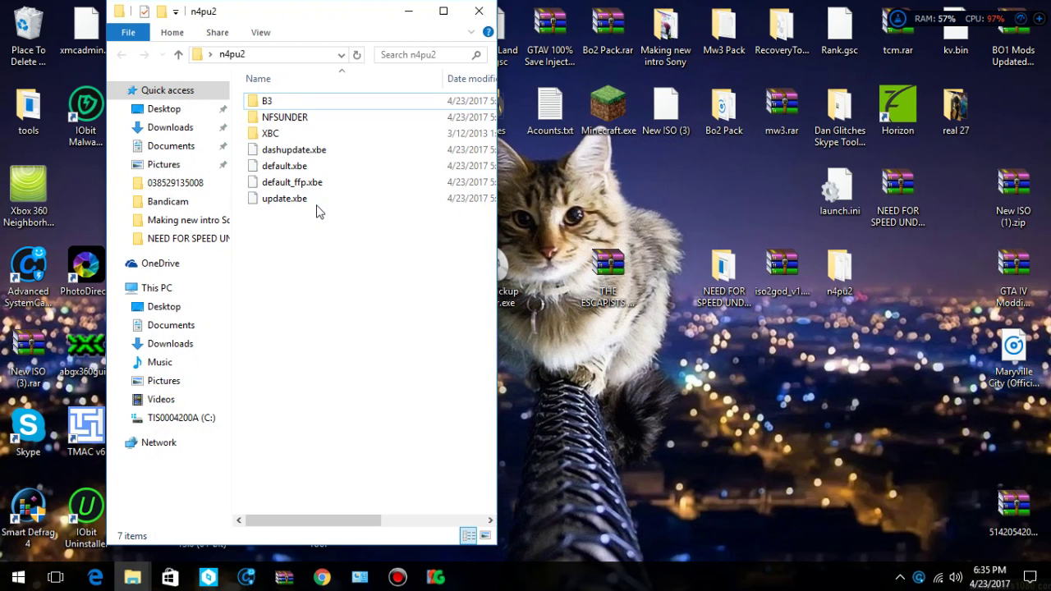
click(316, 201)
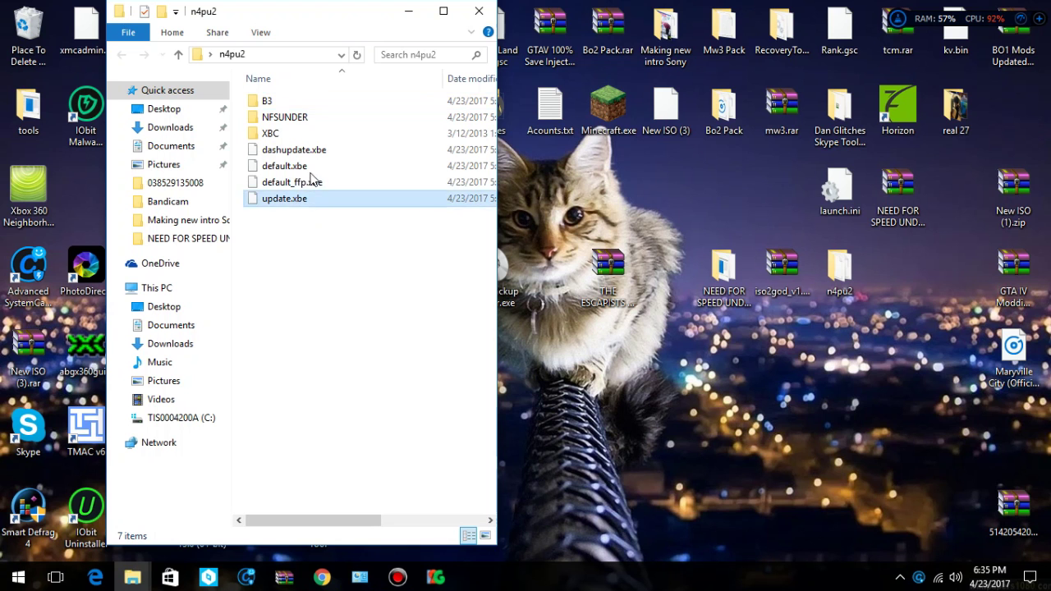
click(479, 11)
drag(843, 282, 517, 430)
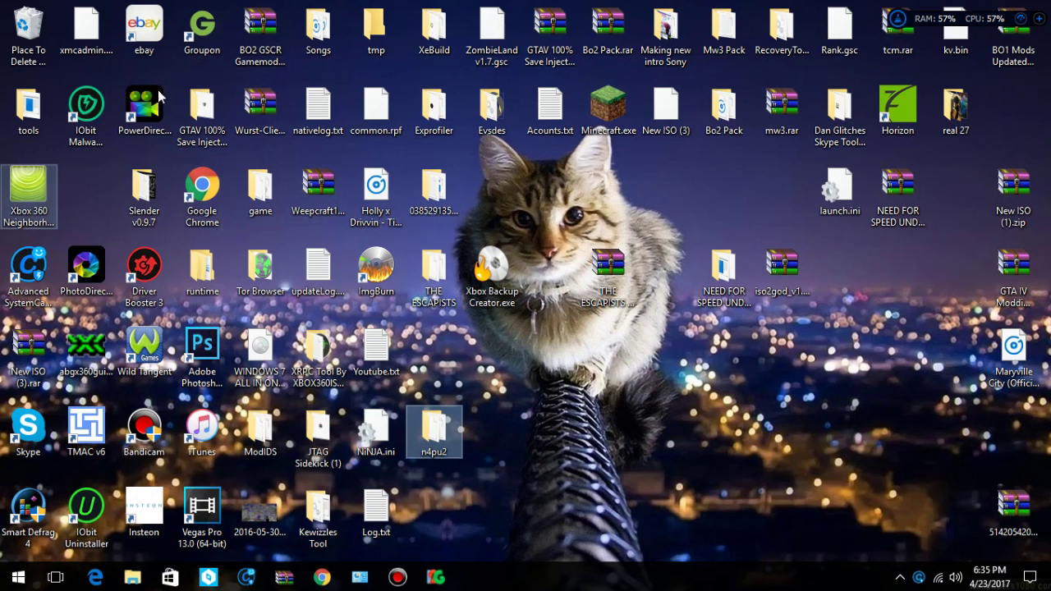
Step: Open the games folder on the jtag console's Retail Hard Drive Emulation (HDD:) through Xbox 360 Neighborhood
double_click(46, 195)
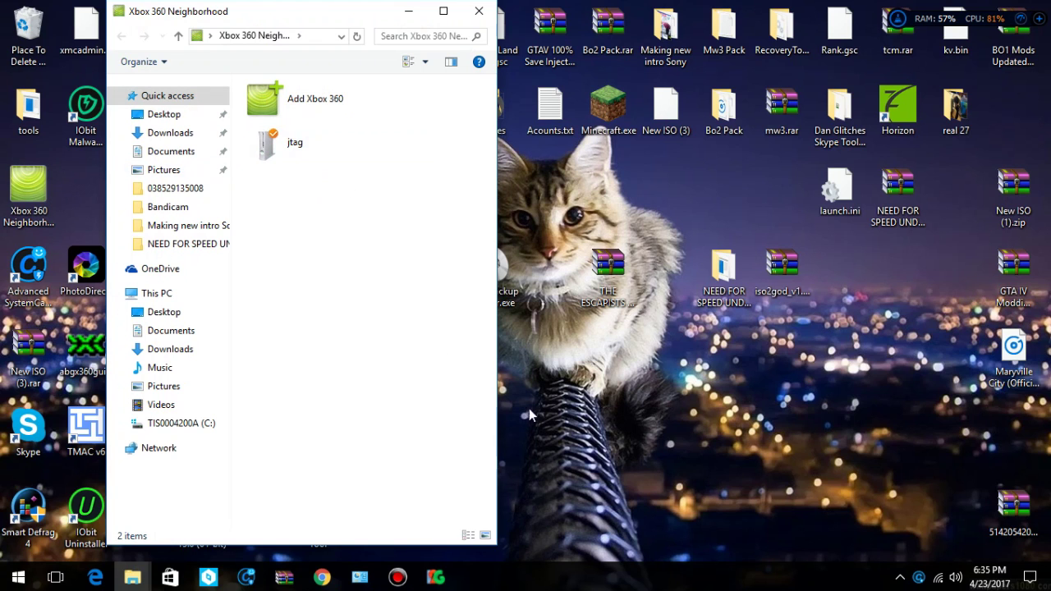
double_click(292, 158)
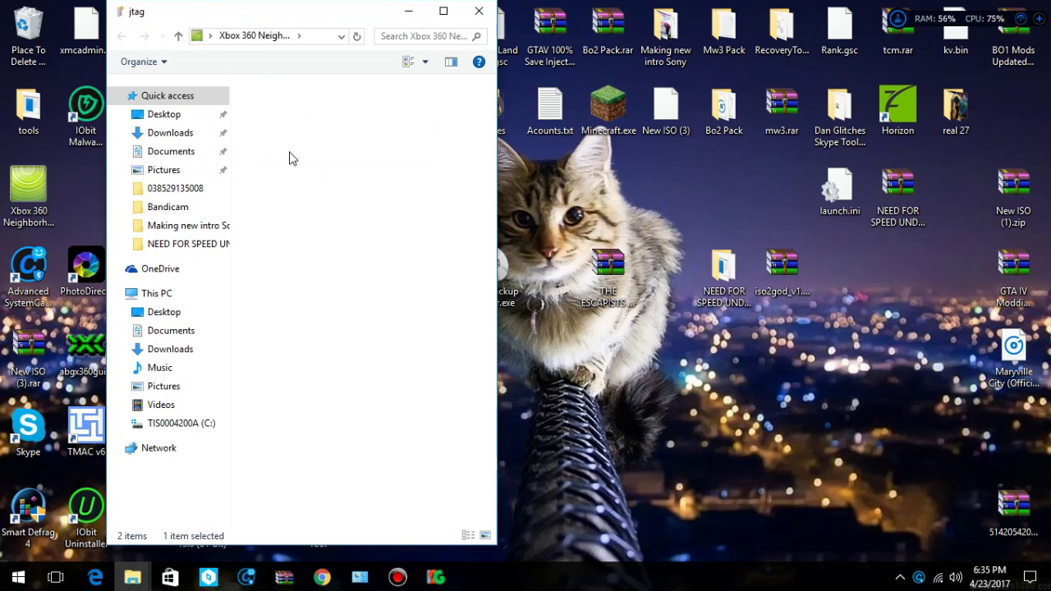
click(445, 10)
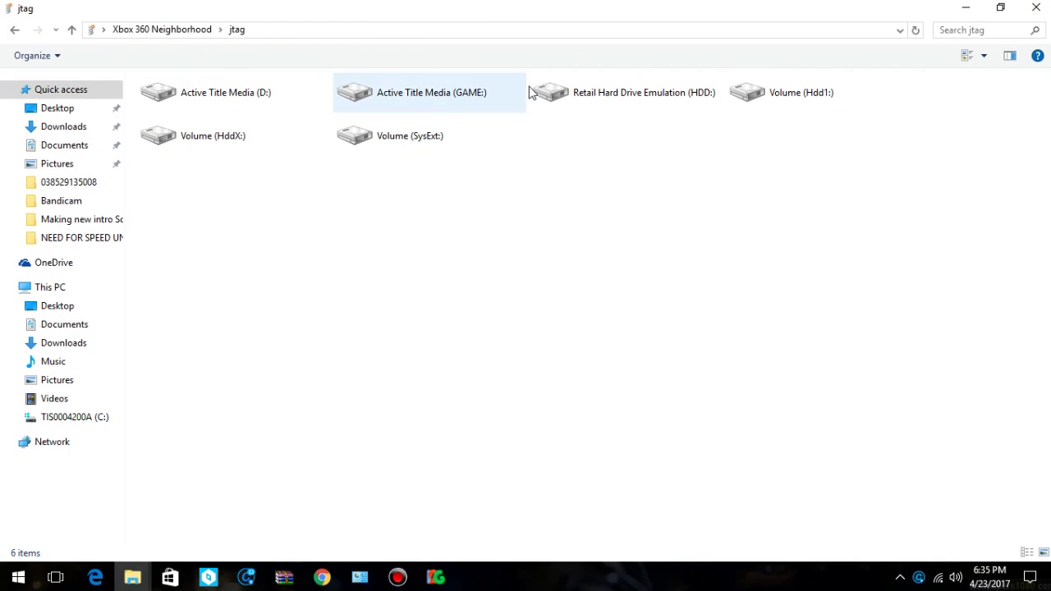
click(633, 94)
double_click(633, 93)
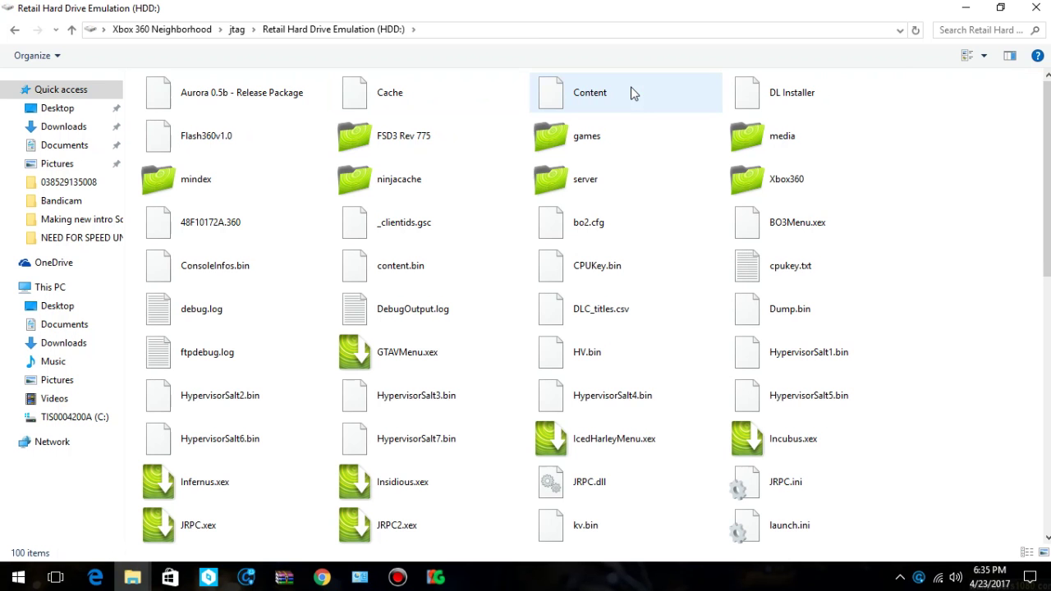
double_click(568, 135)
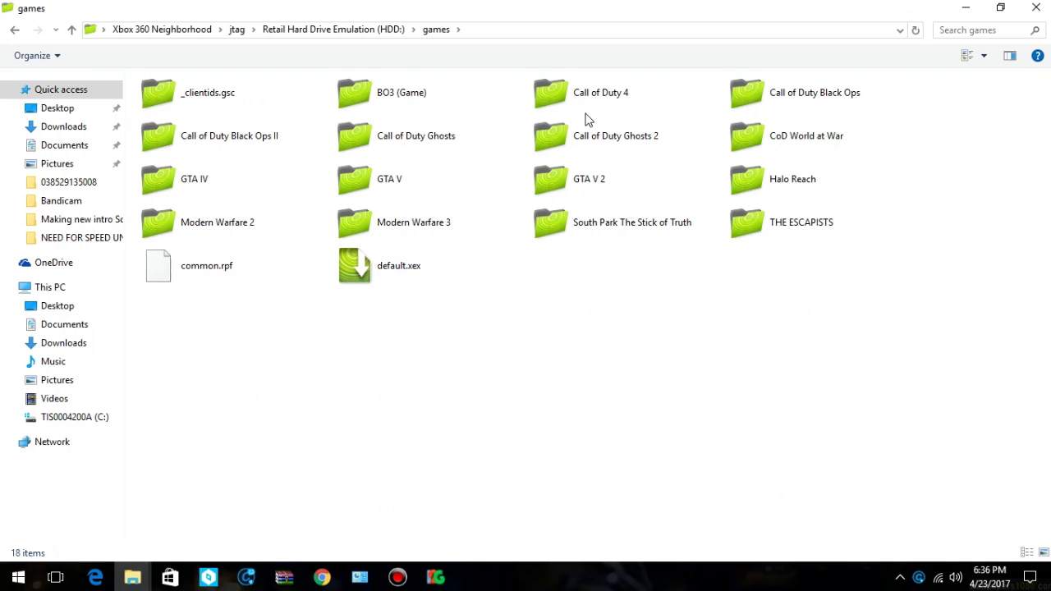
Step: Place the games window clear of the desktop's n4pu2 folder and copy that folder into the console's games folder
key(super+Down)
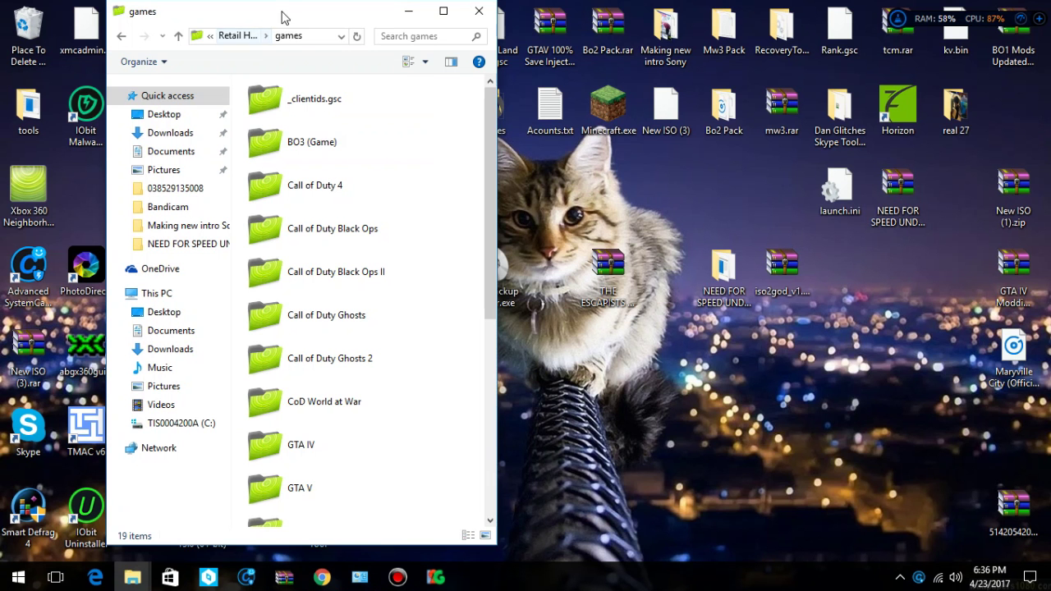
drag(283, 14, 708, 21)
drag(433, 427, 893, 280)
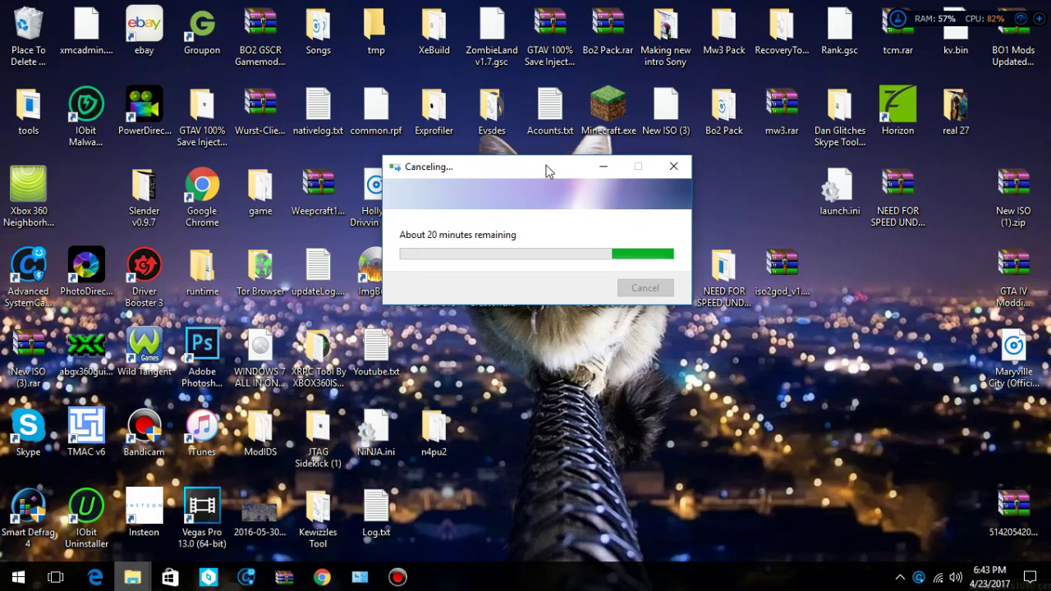
Step: Minimise the transfer progress dialog, and view the contents of the desktop's n4pu2 folder before minimising its window
drag(500, 170, 533, 195)
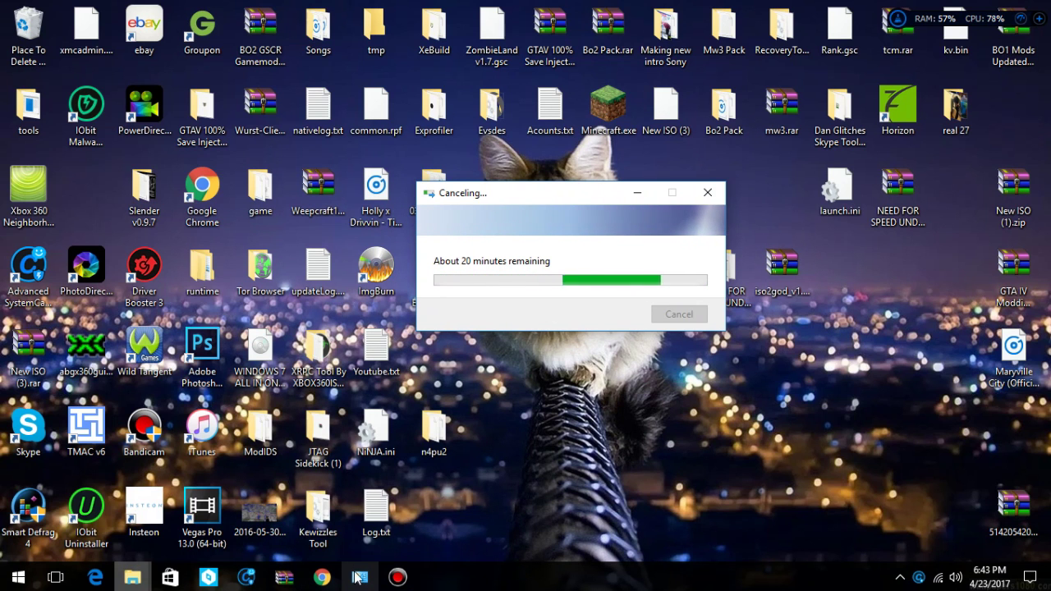
mouse_move(357, 579)
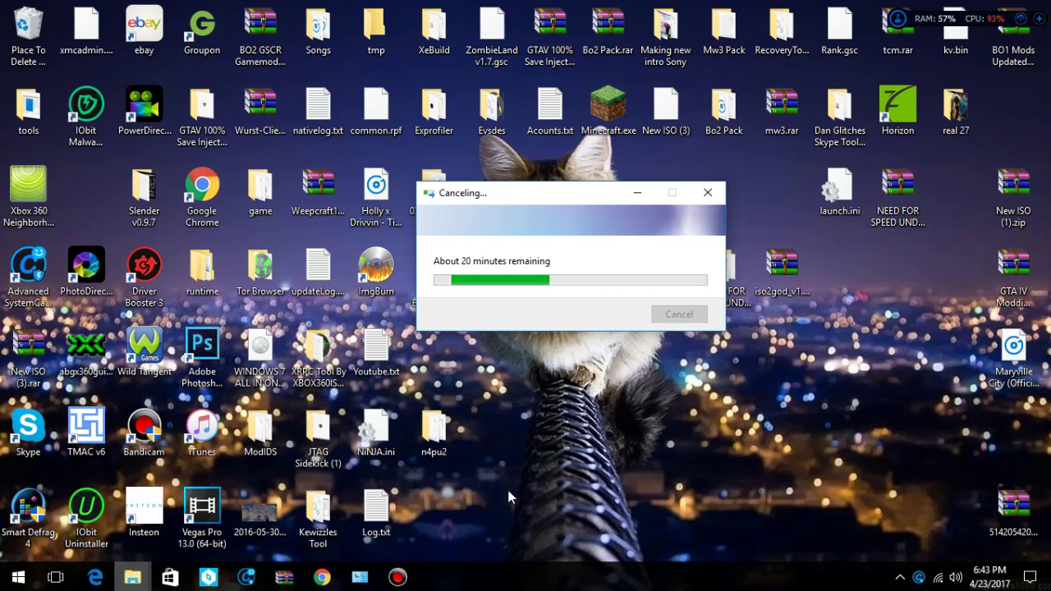
click(637, 193)
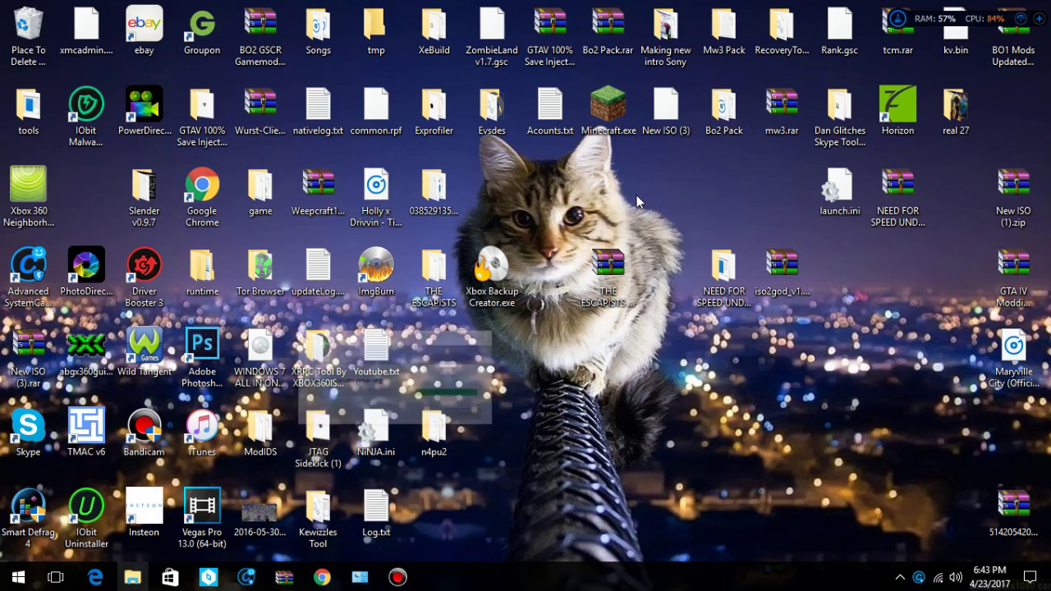
double_click(444, 448)
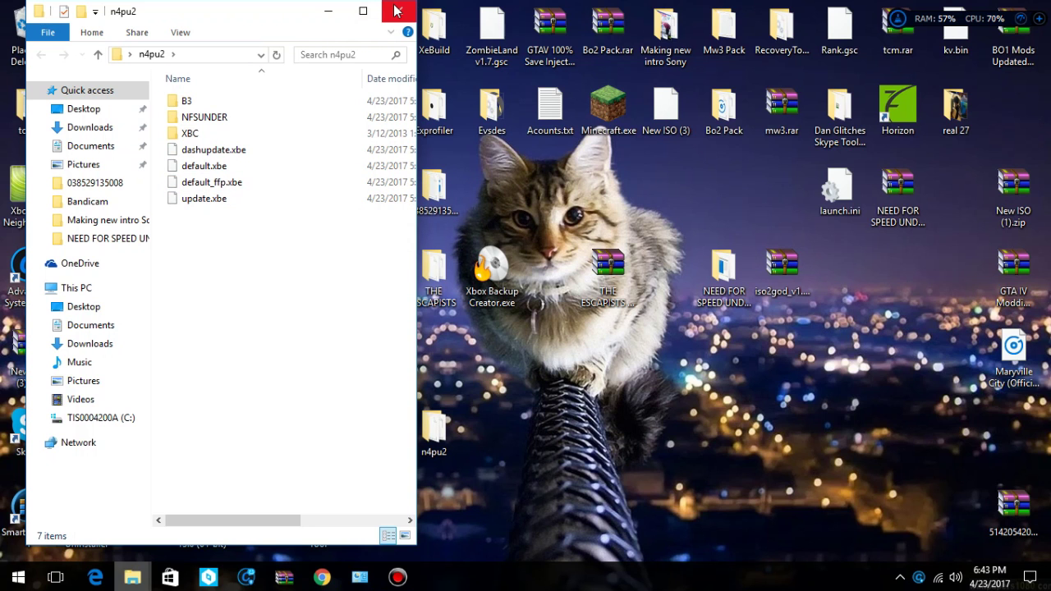
click(328, 12)
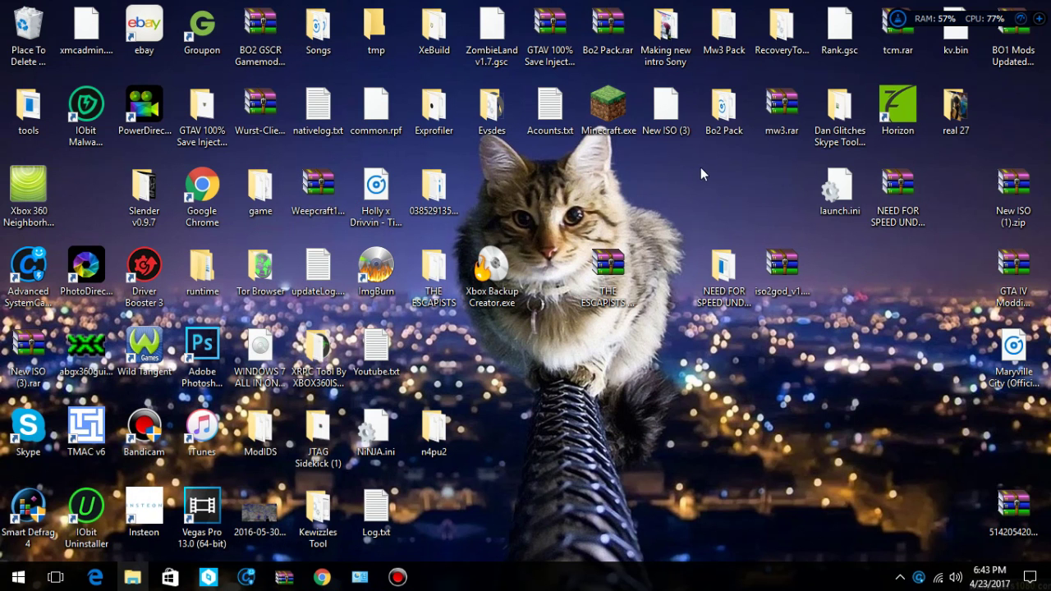
Step: Move the iso2god archive, NEED FOR SPEED UNDERGROUND 2 folder and THE ESCAPISTS archive up into the launch.ini row on the desktop
drag(613, 282, 723, 282)
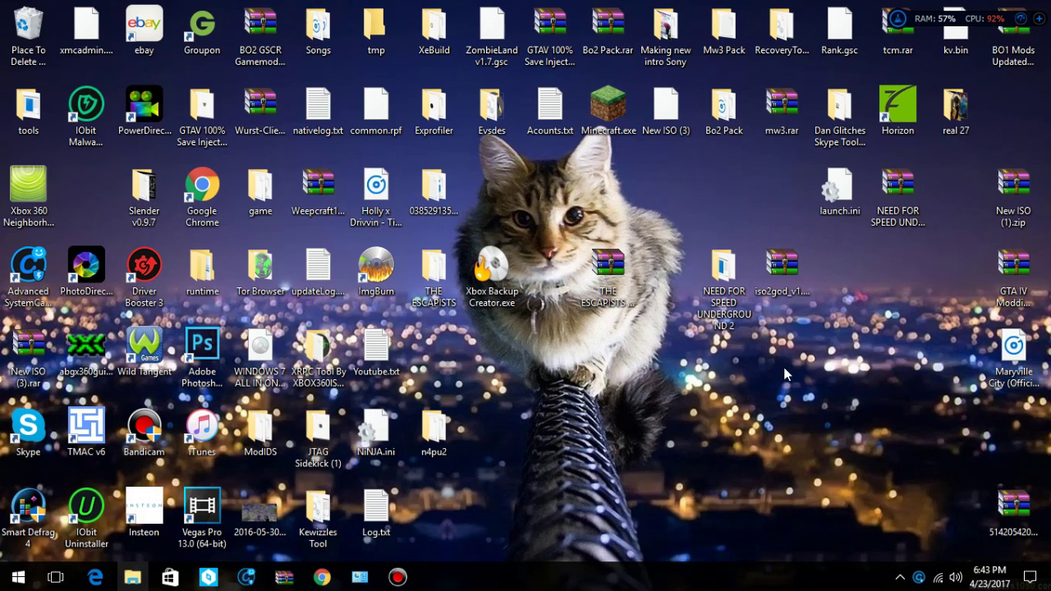
drag(795, 279, 798, 196)
click(722, 271)
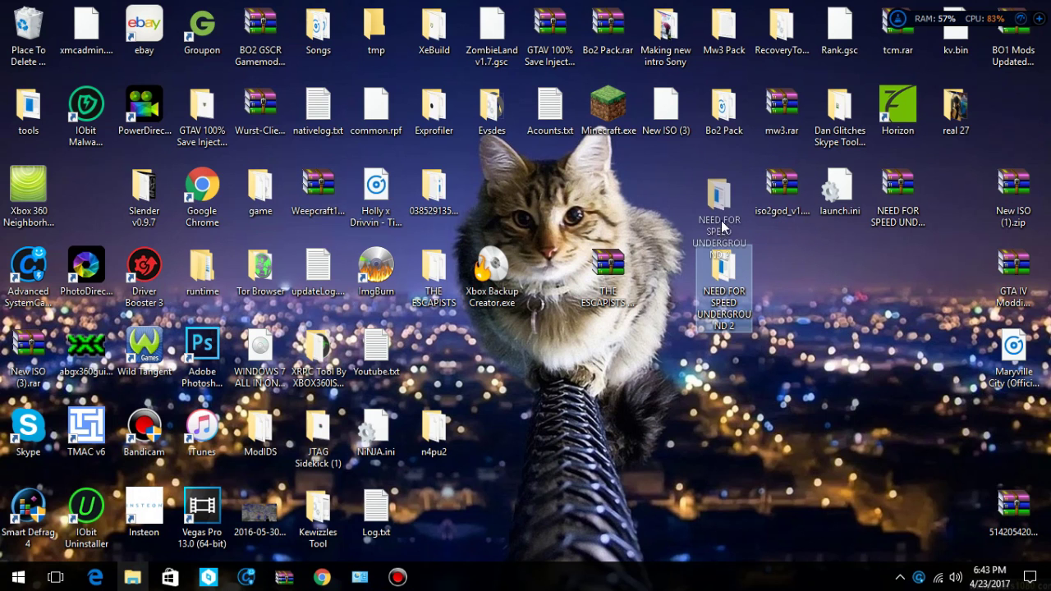
drag(723, 271, 723, 193)
drag(609, 271, 676, 201)
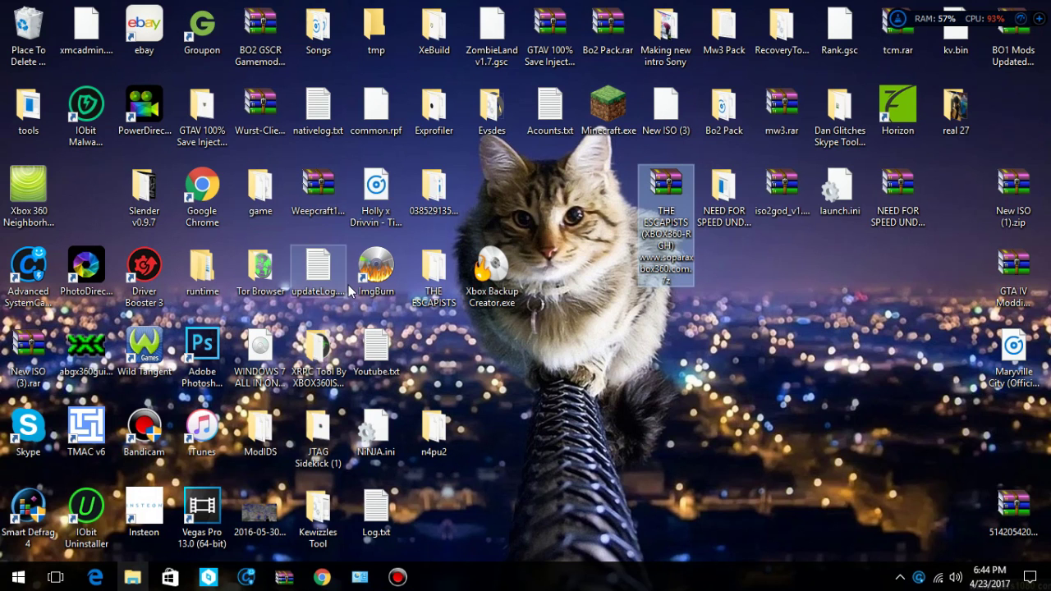
click(489, 320)
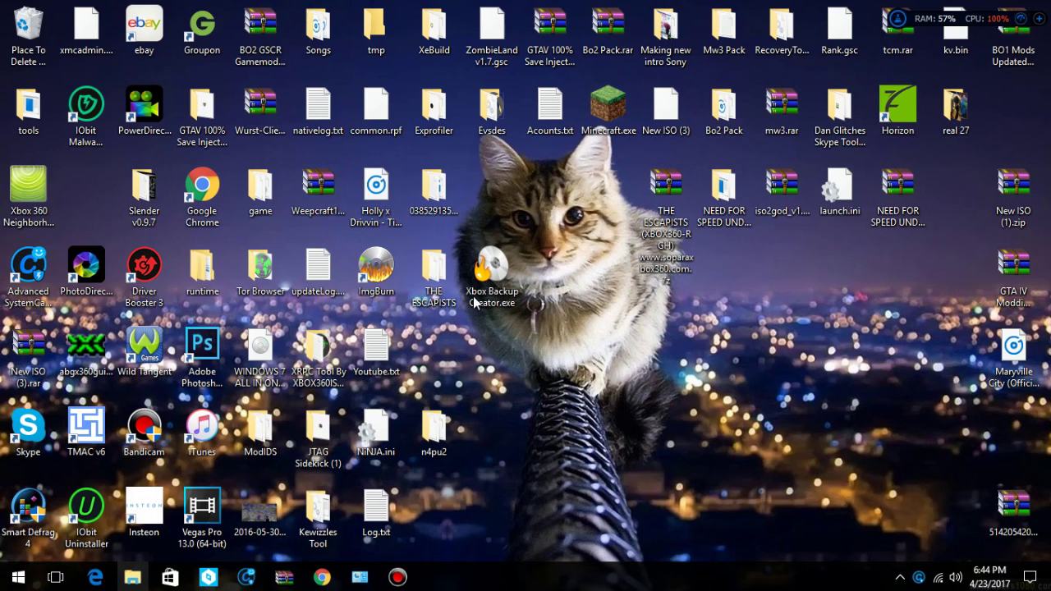